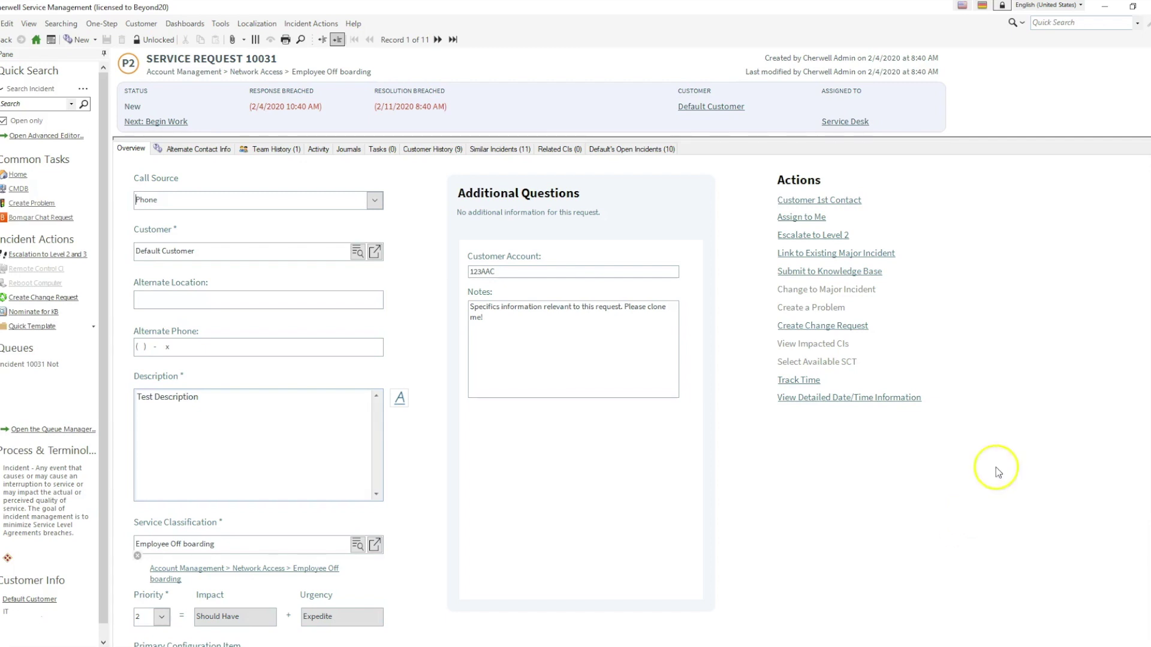
# - Open the One-Step menu while Service Request 10031 is displayed
pyautogui.click(99, 23)
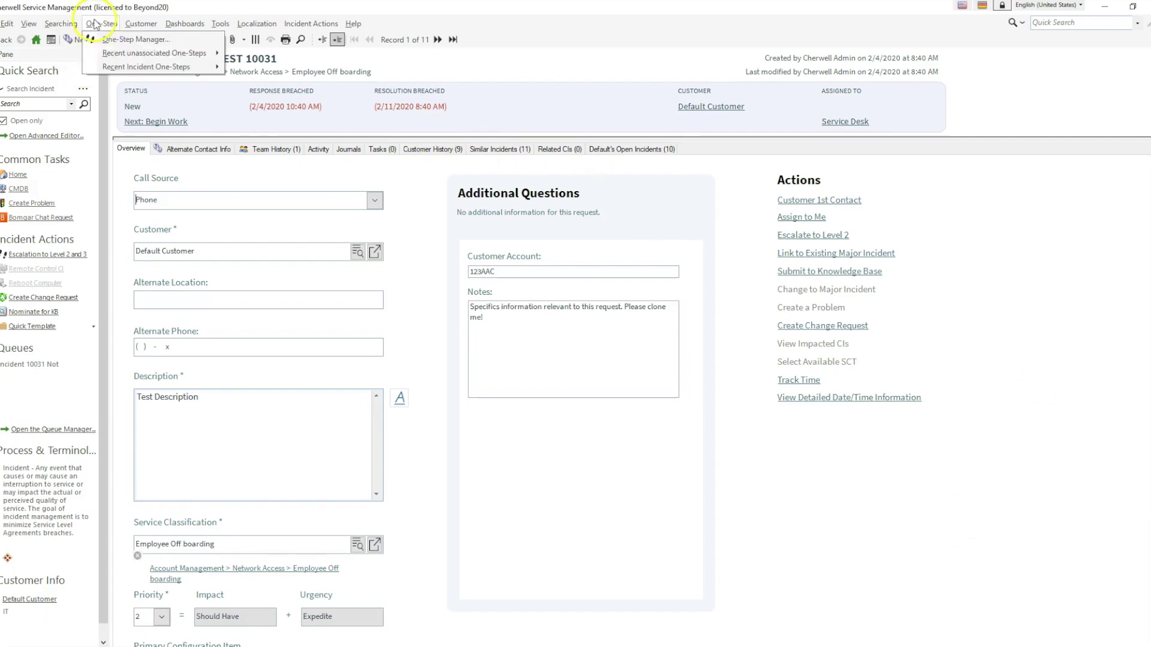
# - In the One-Step Manager, create a new one-step named 'Create Tasks Onestep' and open its editor
pyautogui.click(132, 40)
pyautogui.click(26, 118)
pyautogui.write('Create Tasks Onestep')
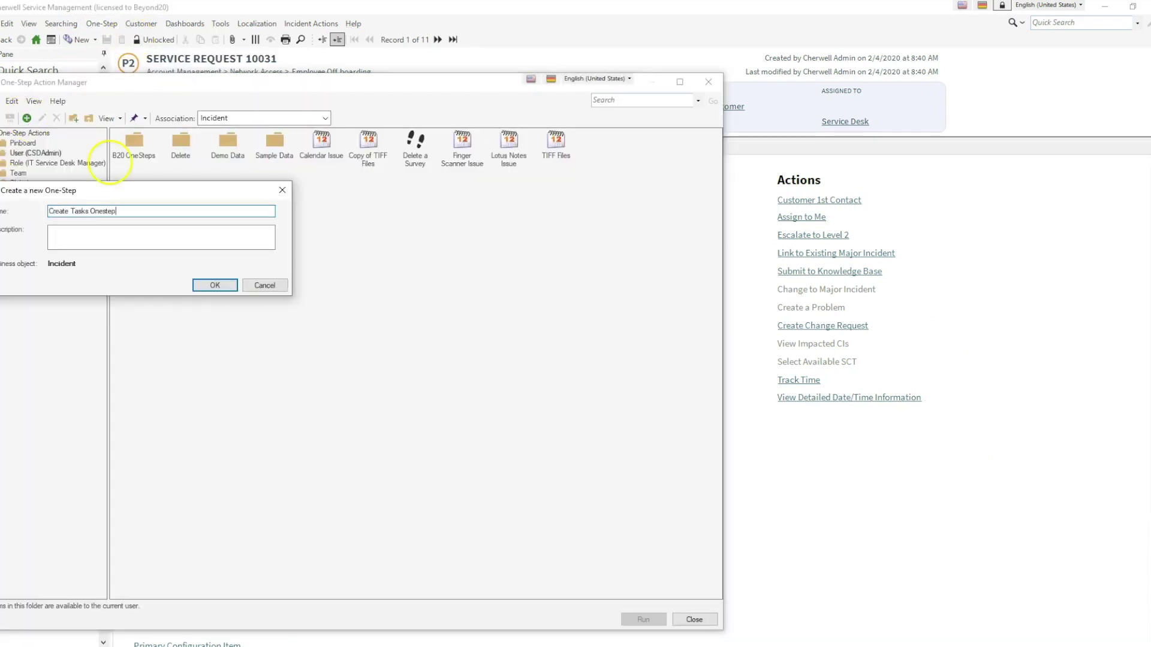
pyautogui.click(215, 285)
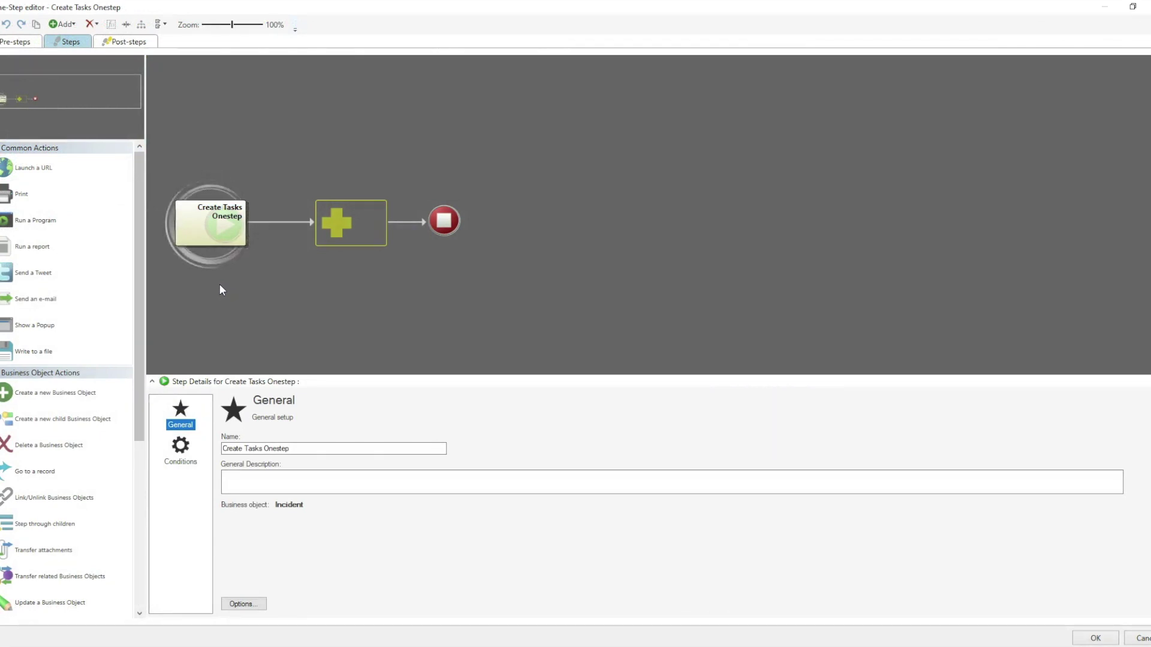
# - Add a 'Task Type Selection' popup asking 'What sort of task needs to be created', formatted as a command button message box
pyautogui.moveTo(26, 332); pyautogui.dragTo(350, 229)
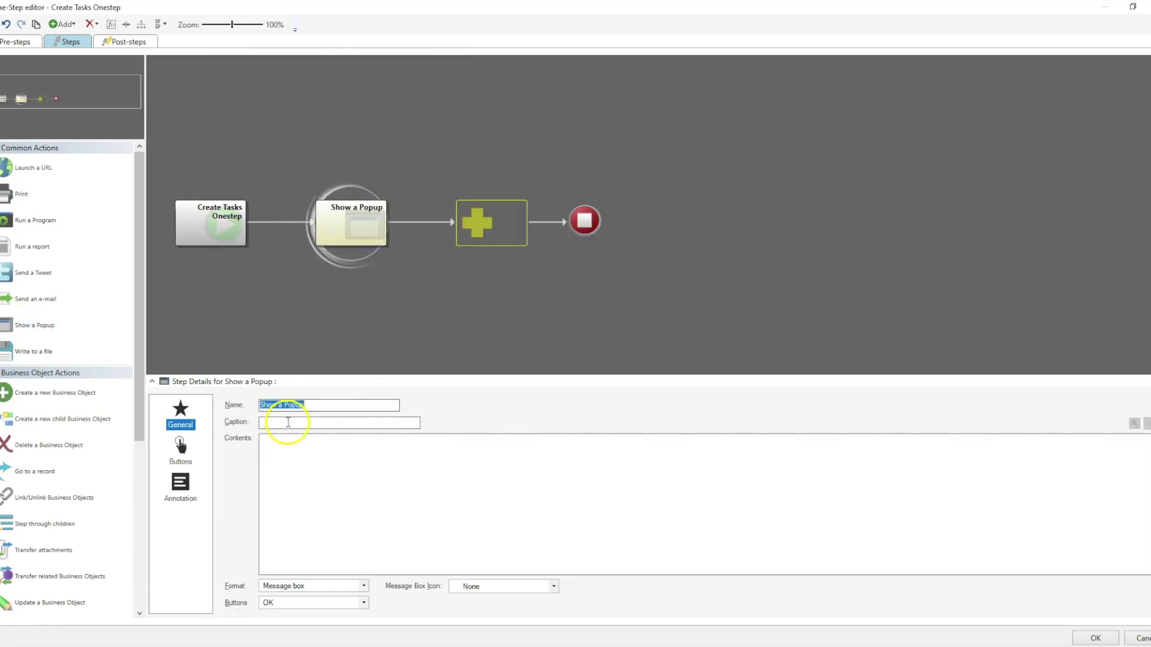
pyautogui.click(298, 422)
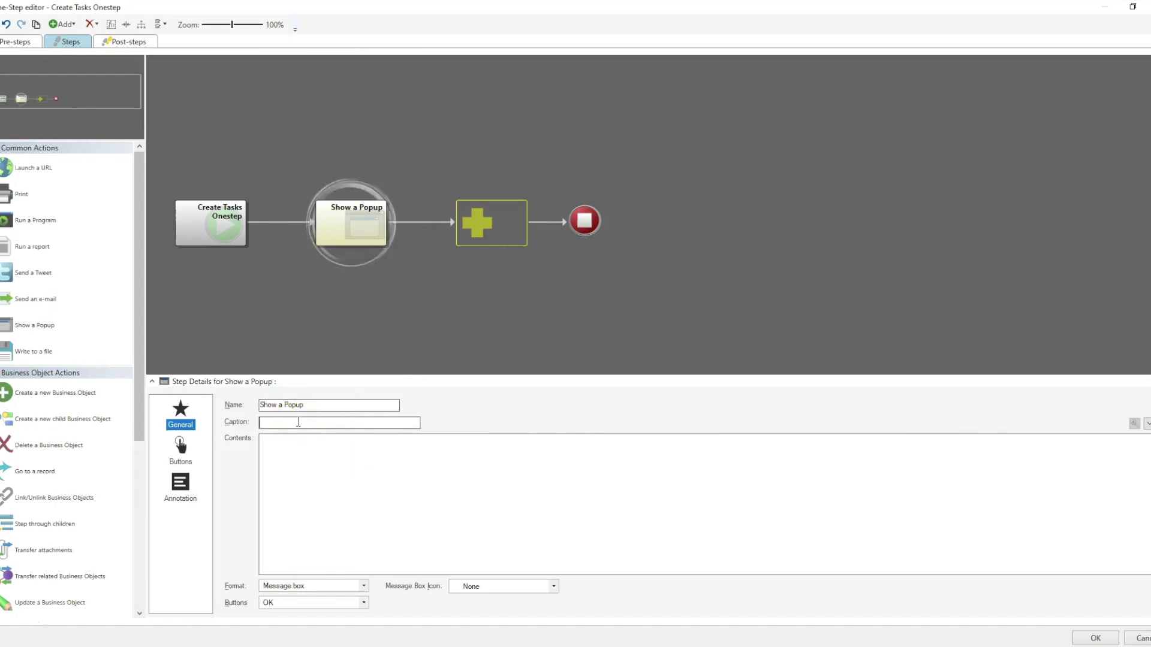
pyautogui.write('Task Type Selection')
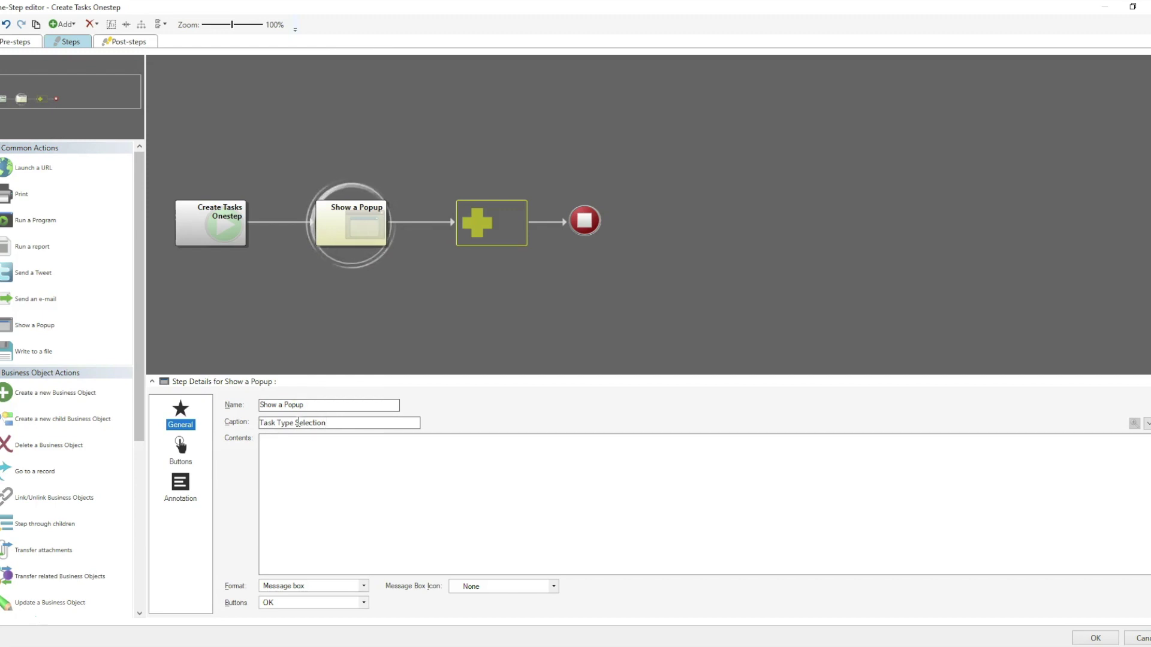
pyautogui.click(316, 455)
pyautogui.write('What sort of ta')
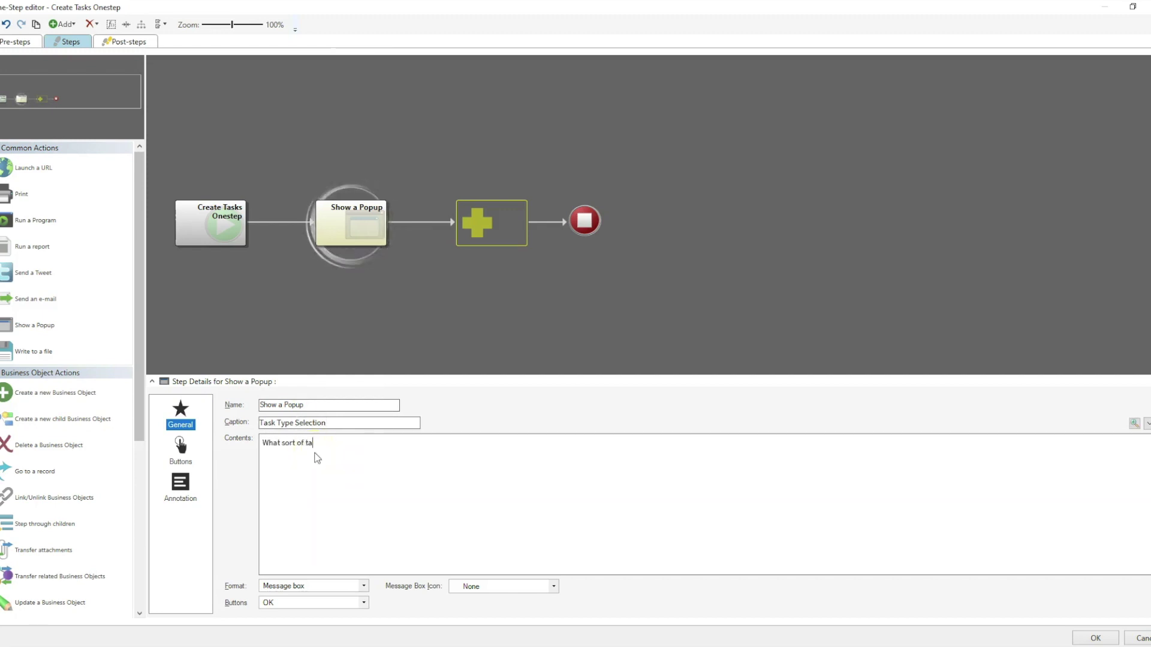
pyautogui.write('sk needs to be created?')
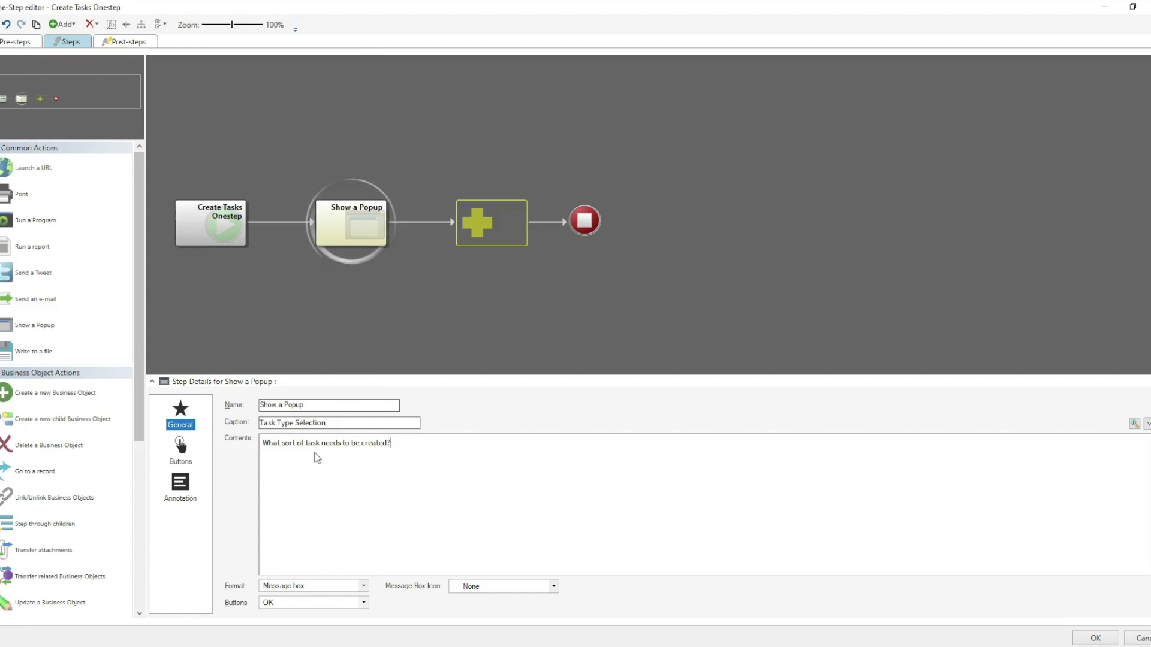
pyautogui.click(364, 586)
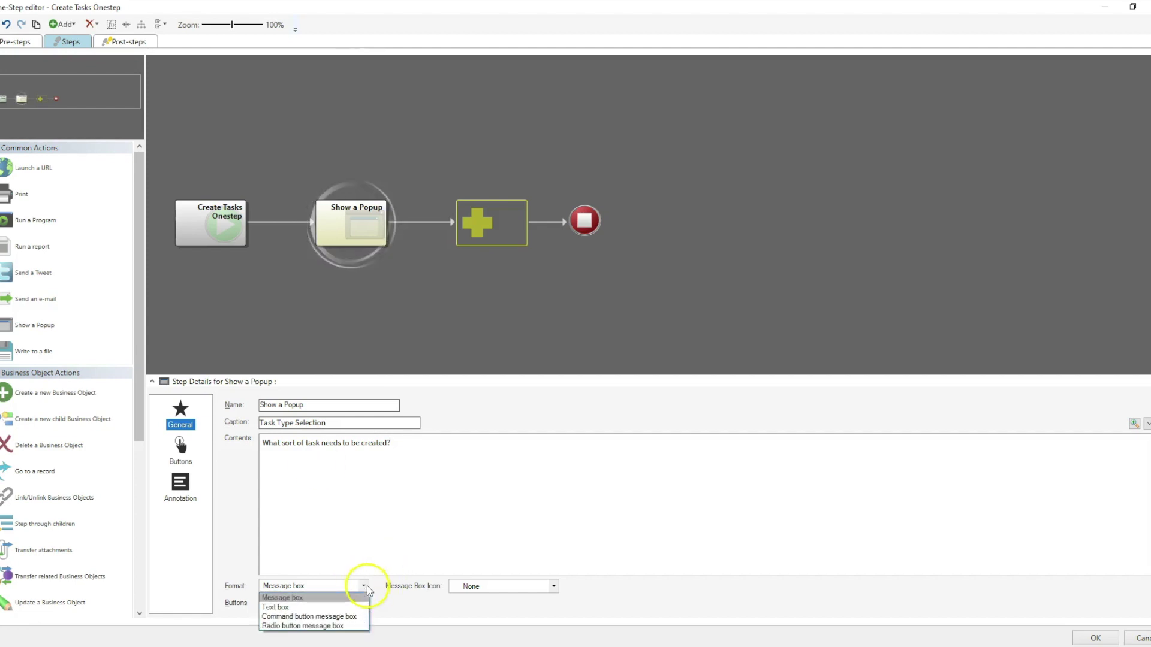
pyautogui.click(330, 617)
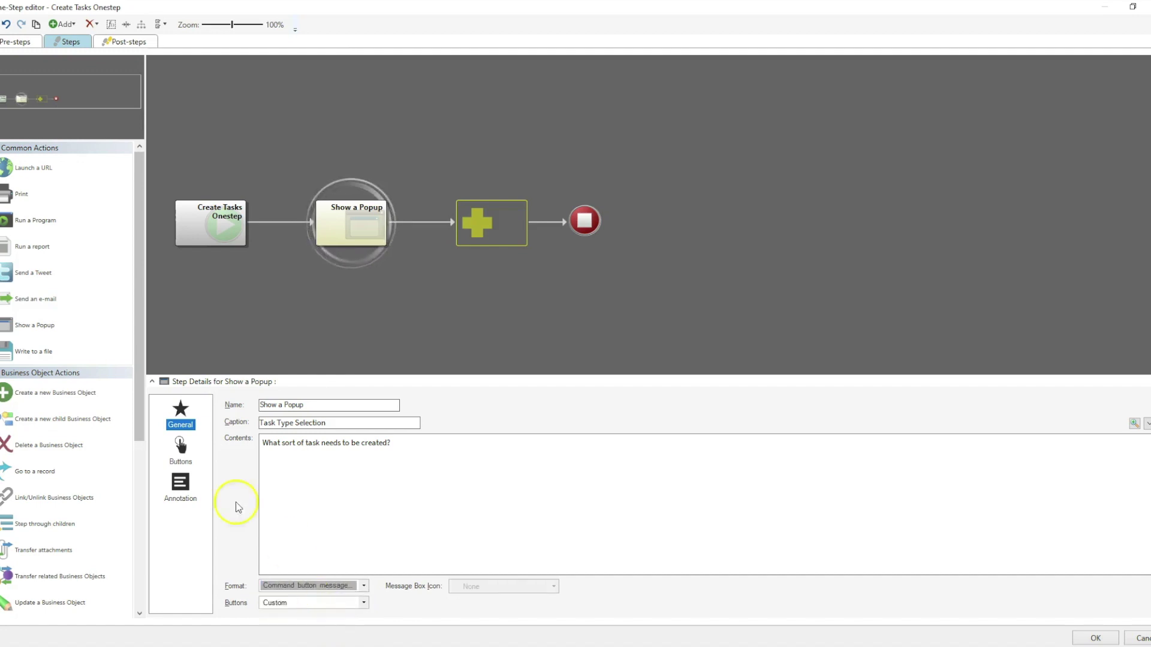
pyautogui.click(181, 447)
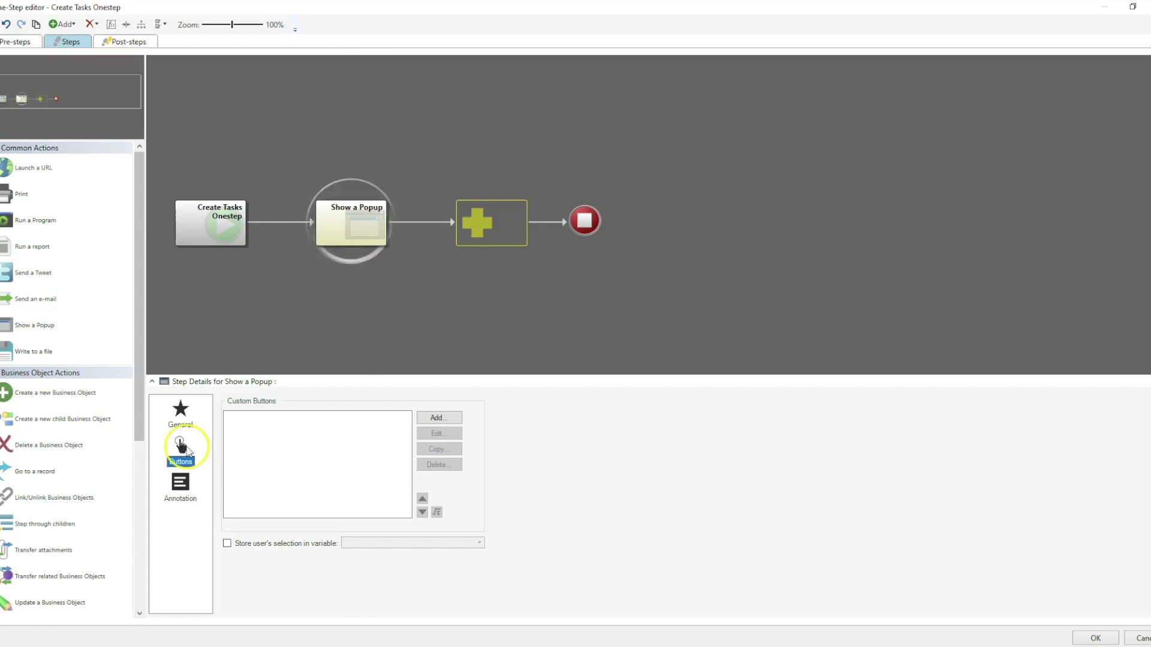
# - Add a 'High Priority' popup button returning the result value High
pyautogui.click(439, 418)
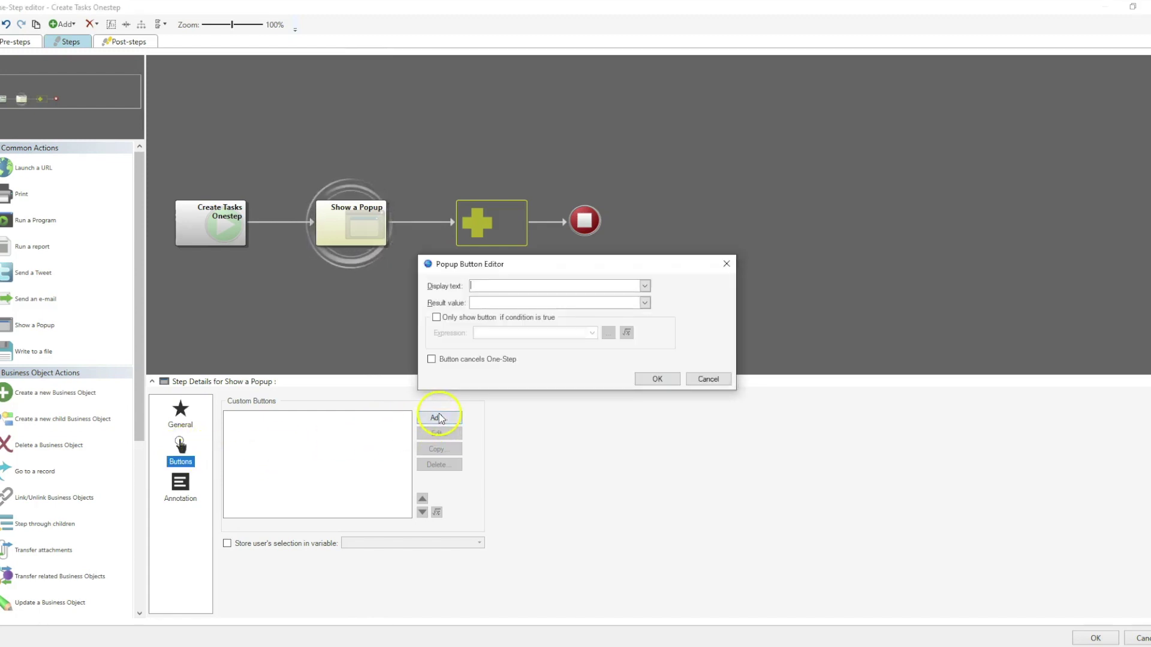
pyautogui.write('High')
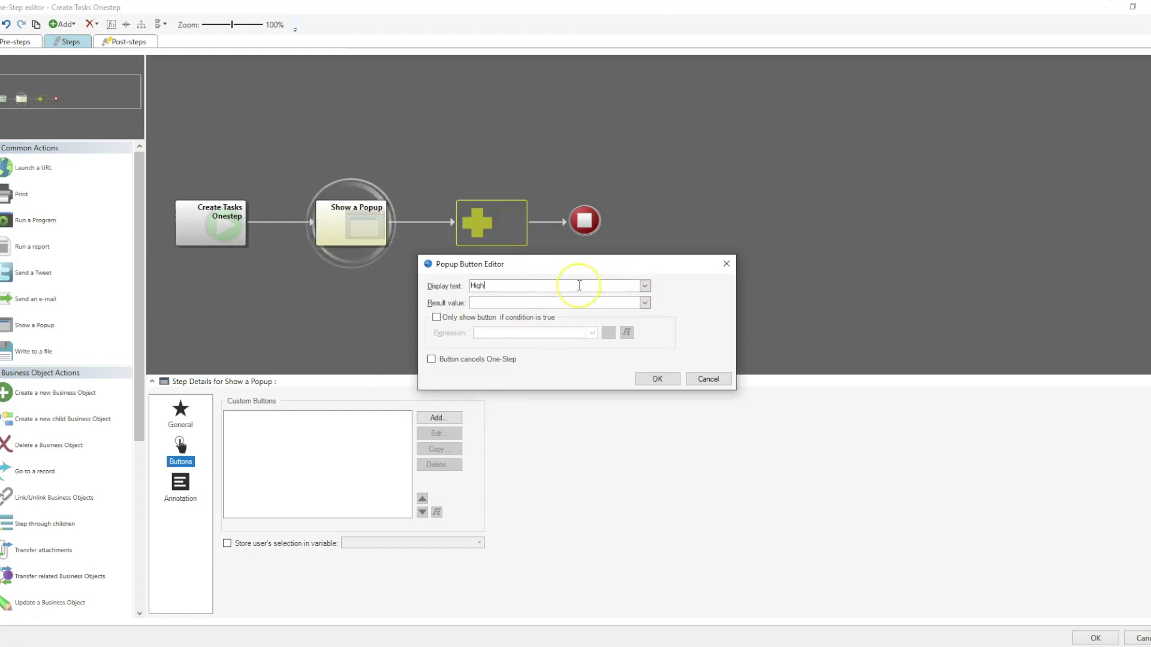
pyautogui.write(' Priority')
pyautogui.click(644, 302)
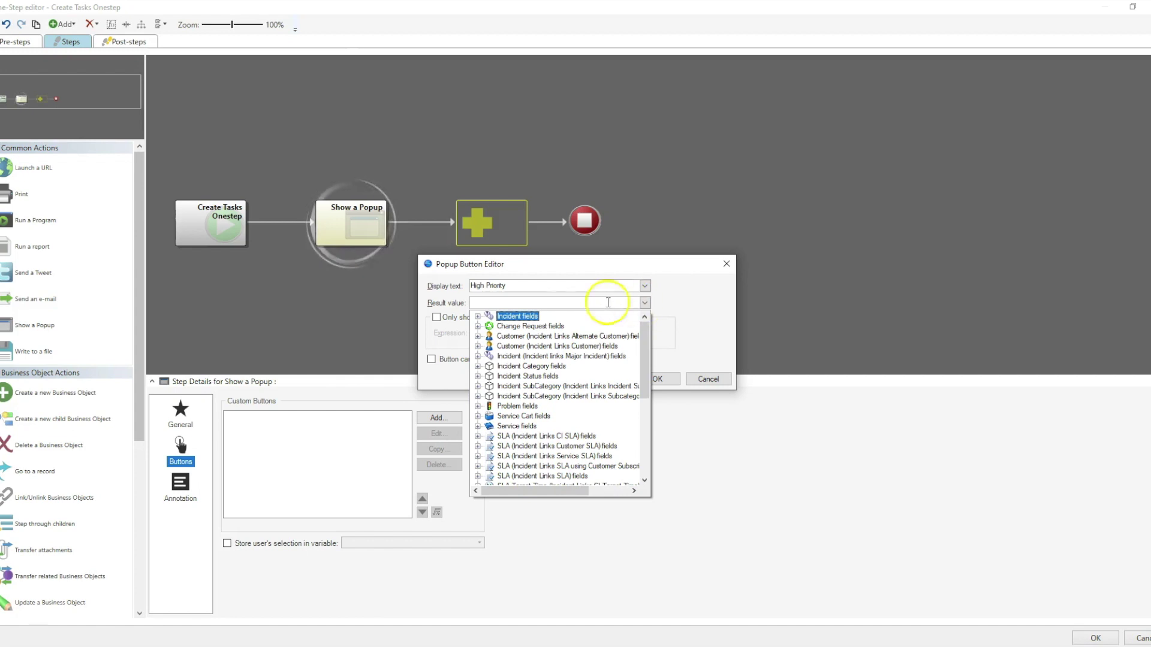
pyautogui.click(514, 304)
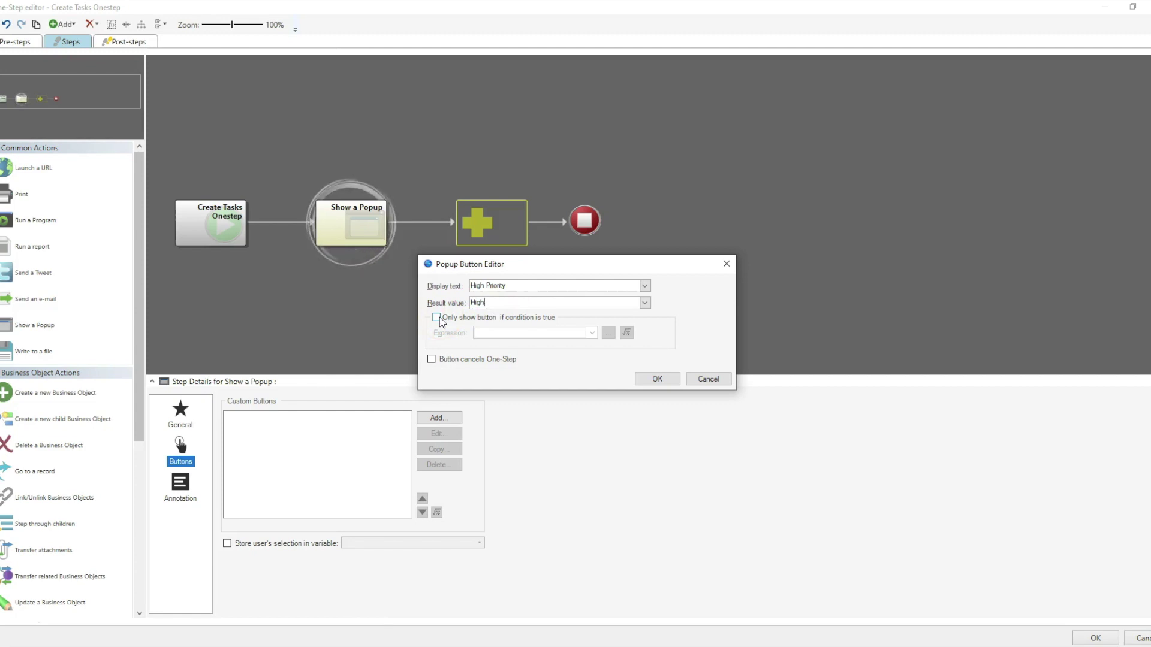
pyautogui.click(479, 332)
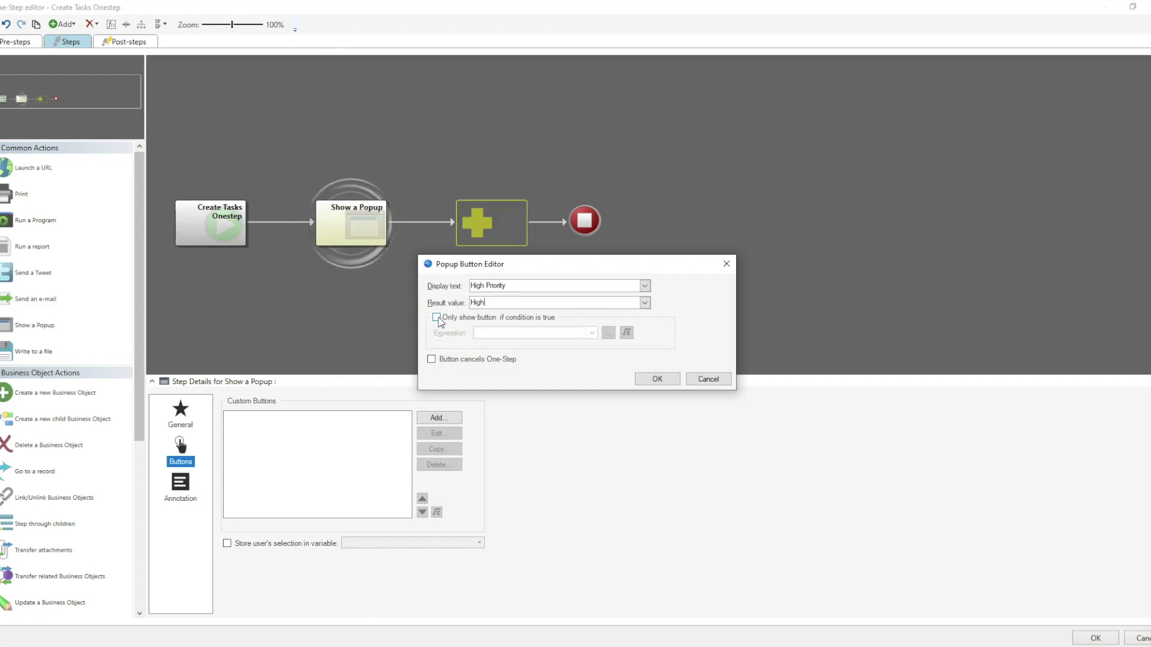
pyautogui.click(658, 379)
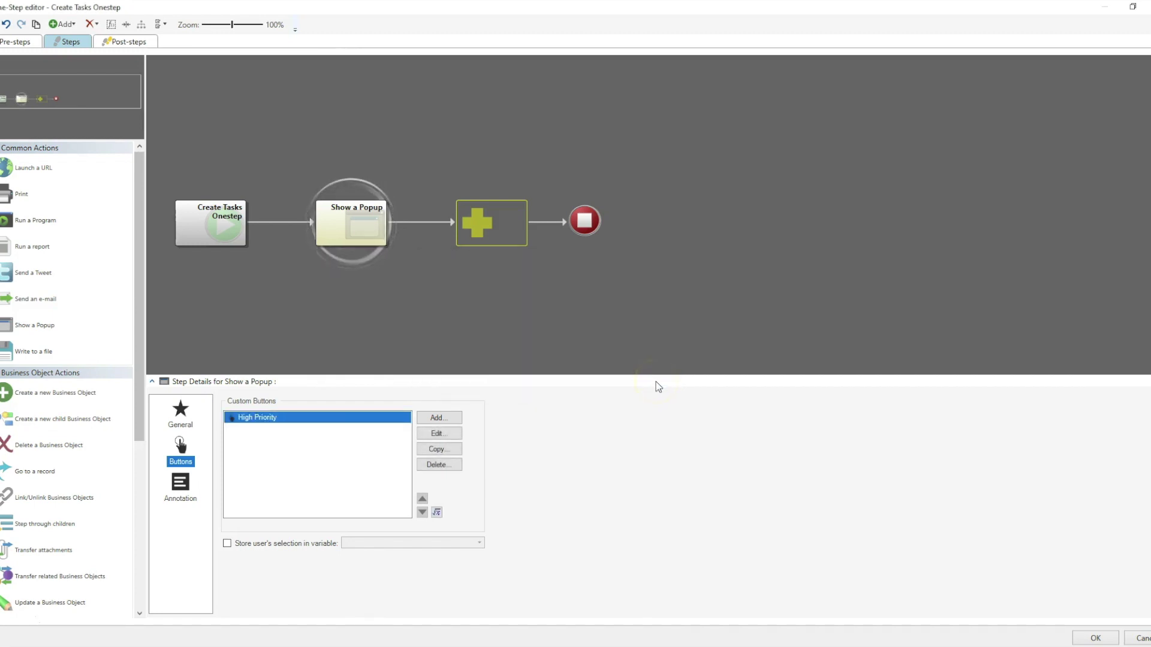
# - Add 'Medium Priority' and 'Low Priority' buttons returning Medium and Low
pyautogui.click(439, 418)
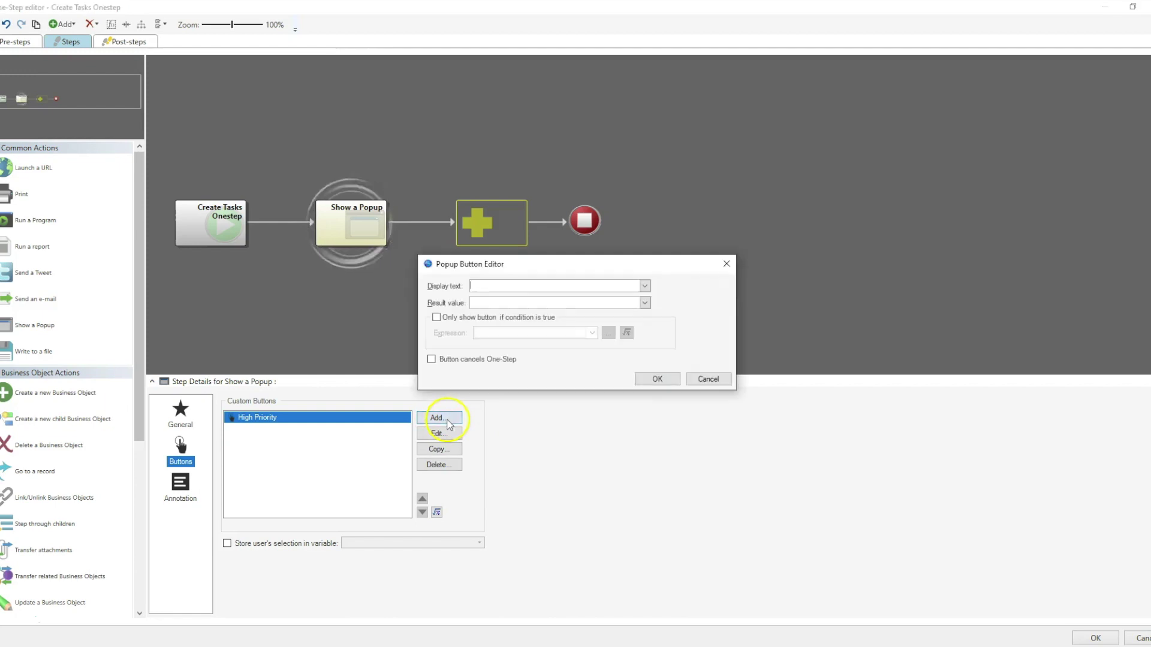
pyautogui.write('Medium P')
pyautogui.hotkey('ctrl', 'a')
pyautogui.write('Medium Priority')
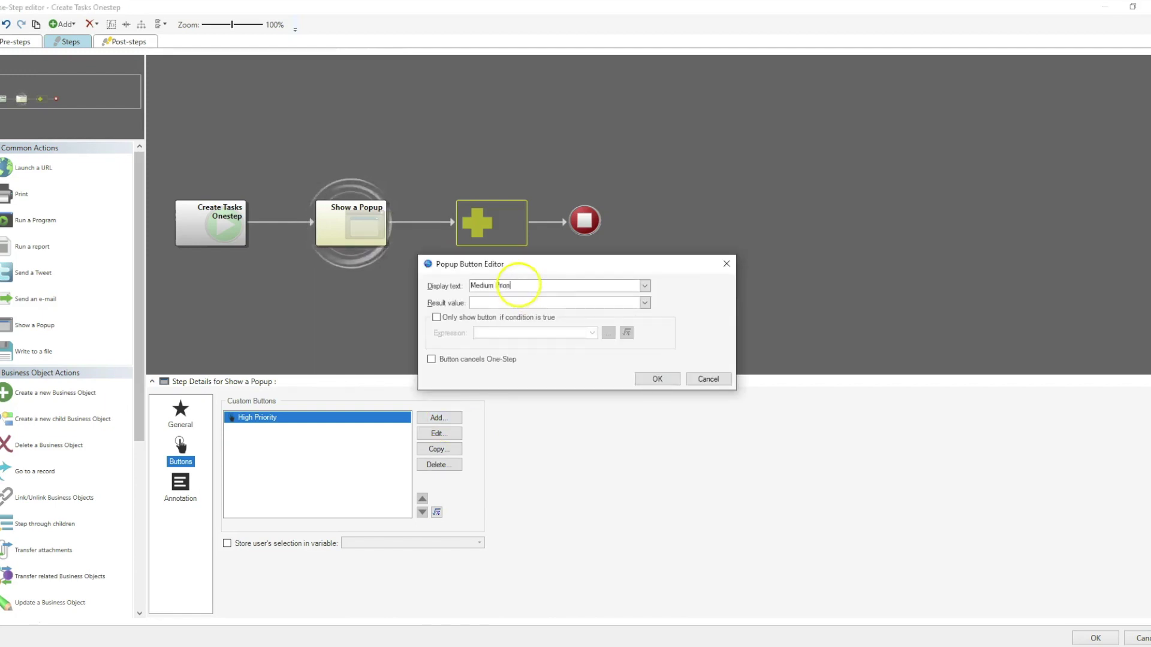
pyautogui.click(537, 303)
pyautogui.write('Medium')
pyautogui.click(658, 379)
pyautogui.click(439, 418)
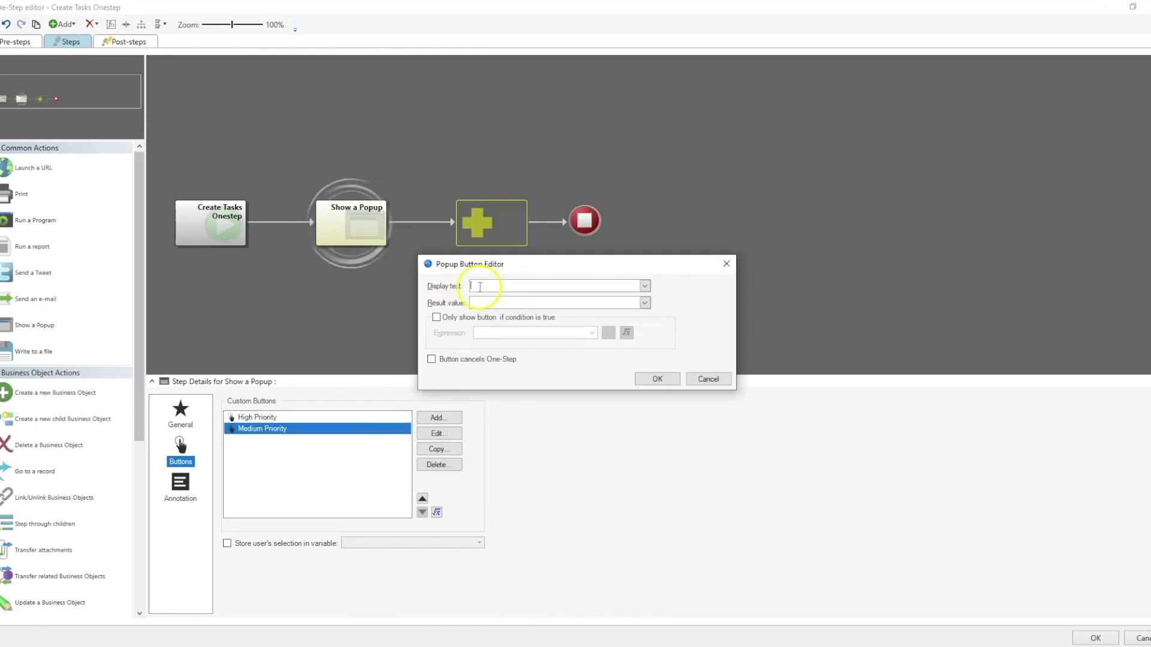
pyautogui.write('Low Priority')
pyautogui.click(480, 303)
pyautogui.write('Low')
pyautogui.click(657, 378)
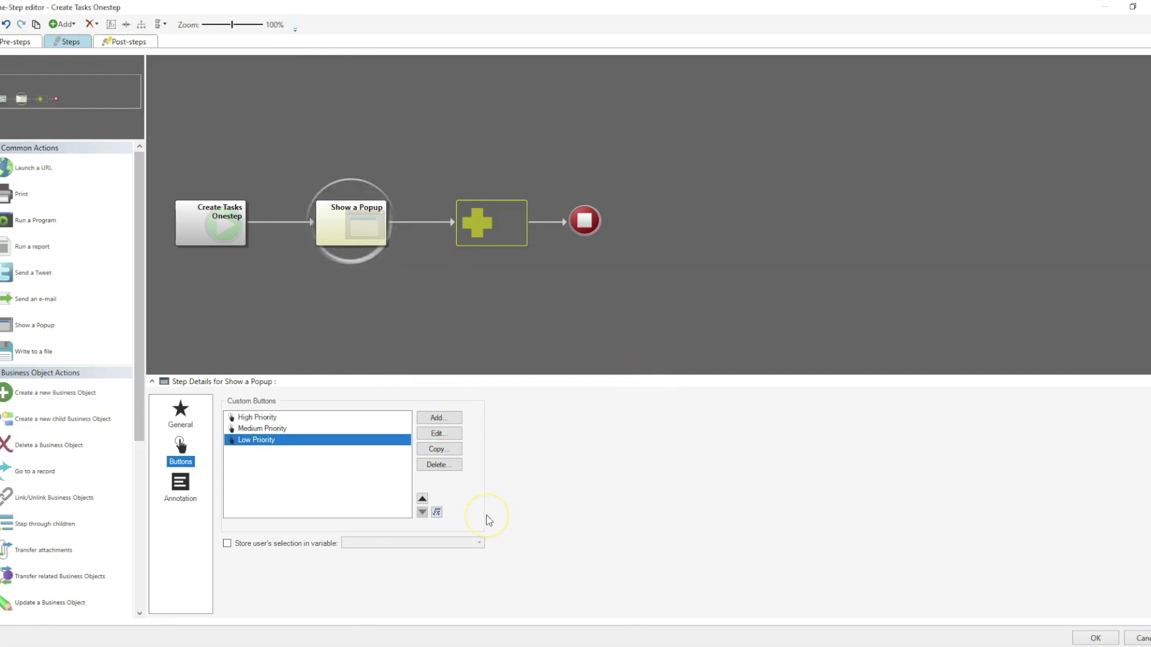
# - Store the user's selection in v_UserSelection and add a Decide Between Multiple Cases step after the popup
pyautogui.click(289, 543)
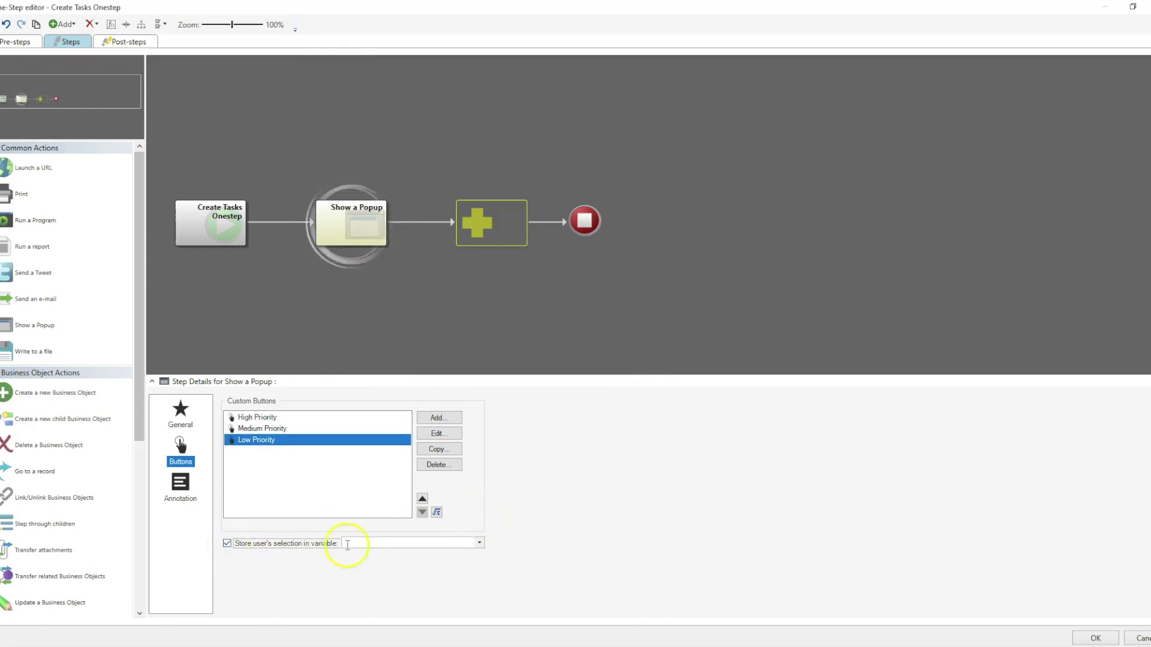
pyautogui.click(371, 542)
pyautogui.write('v_UserSelection')
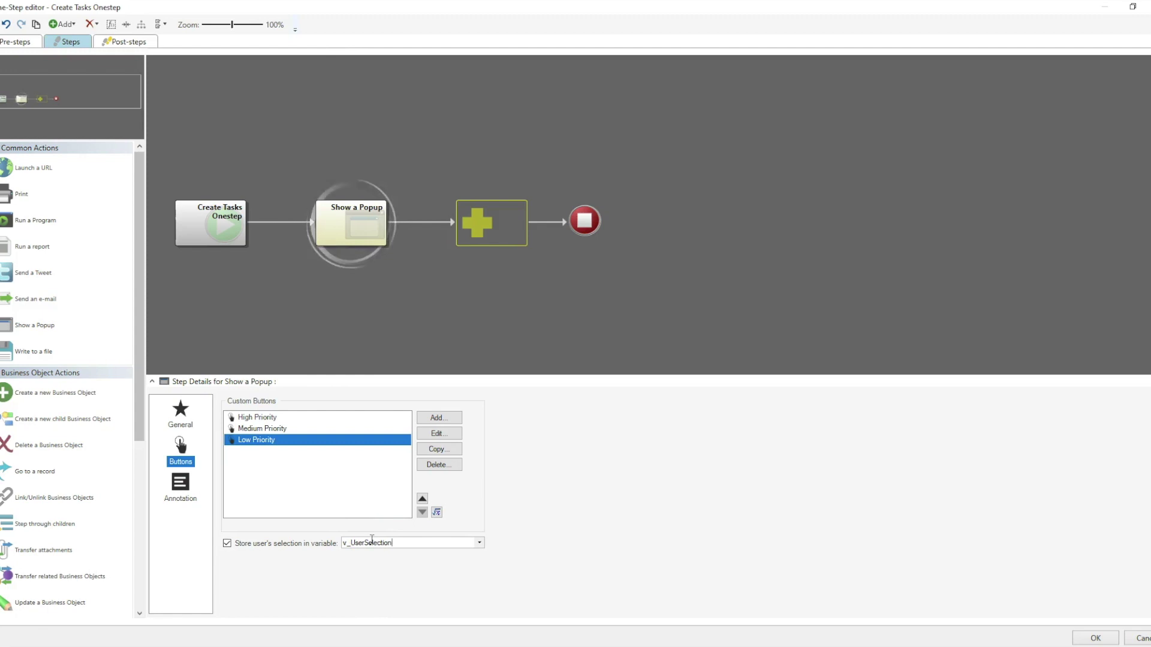
pyautogui.scroll(-4, 126, 467)
pyautogui.moveTo(72, 487); pyautogui.dragTo(481, 227)
# - Name the first case 'High Priority' with v_UserSelection equals High, and add a child-record step to it
pyautogui.click(1119, 489)
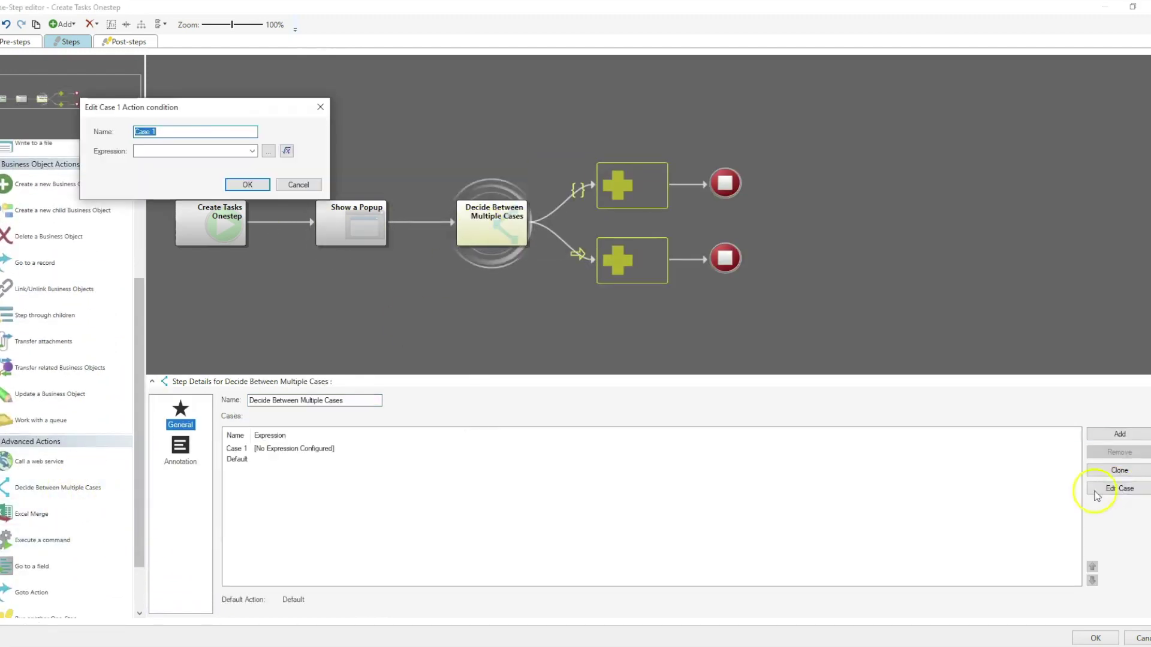
pyautogui.write('Hi')
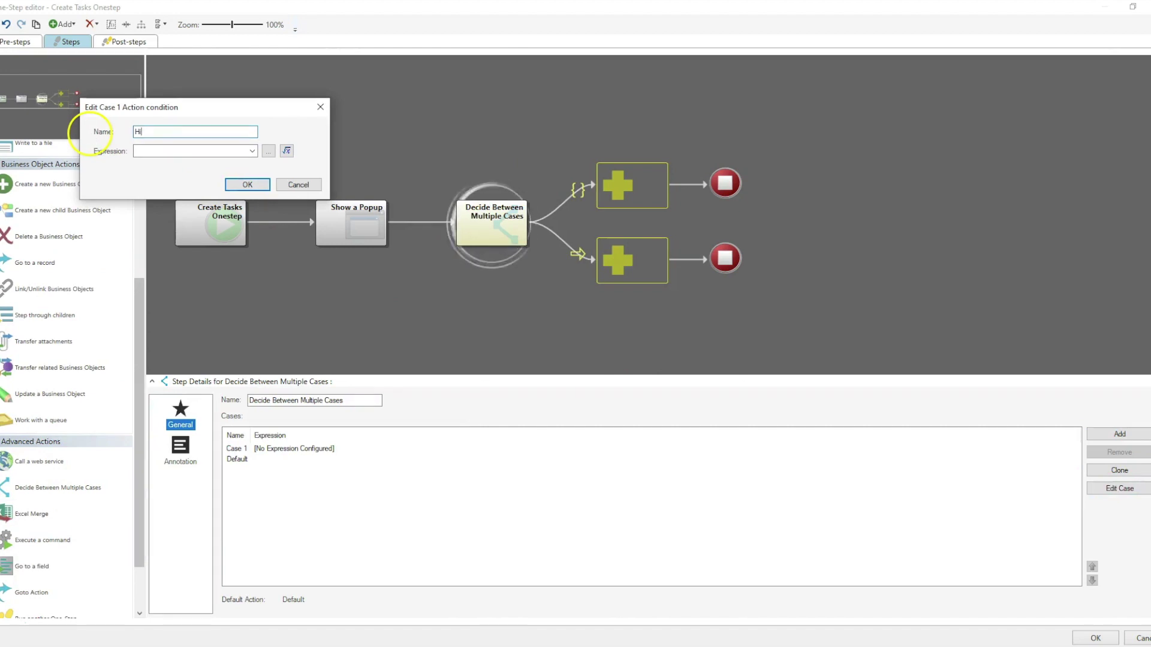
pyautogui.write('gh Priority')
pyautogui.click(287, 151)
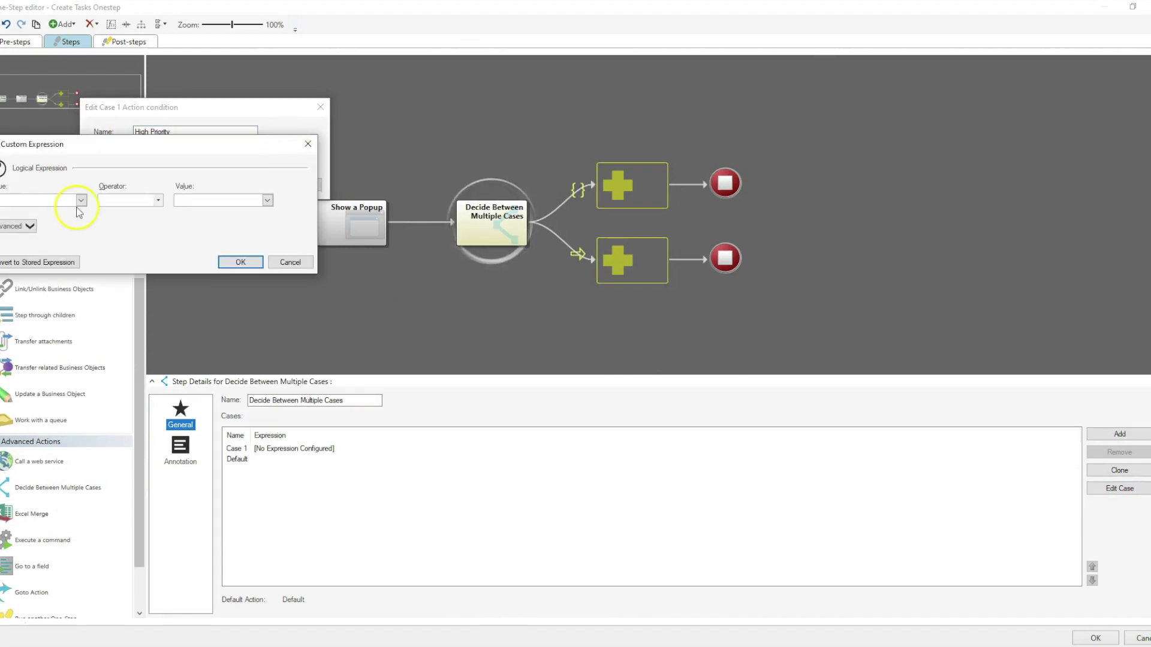
pyautogui.click(80, 199)
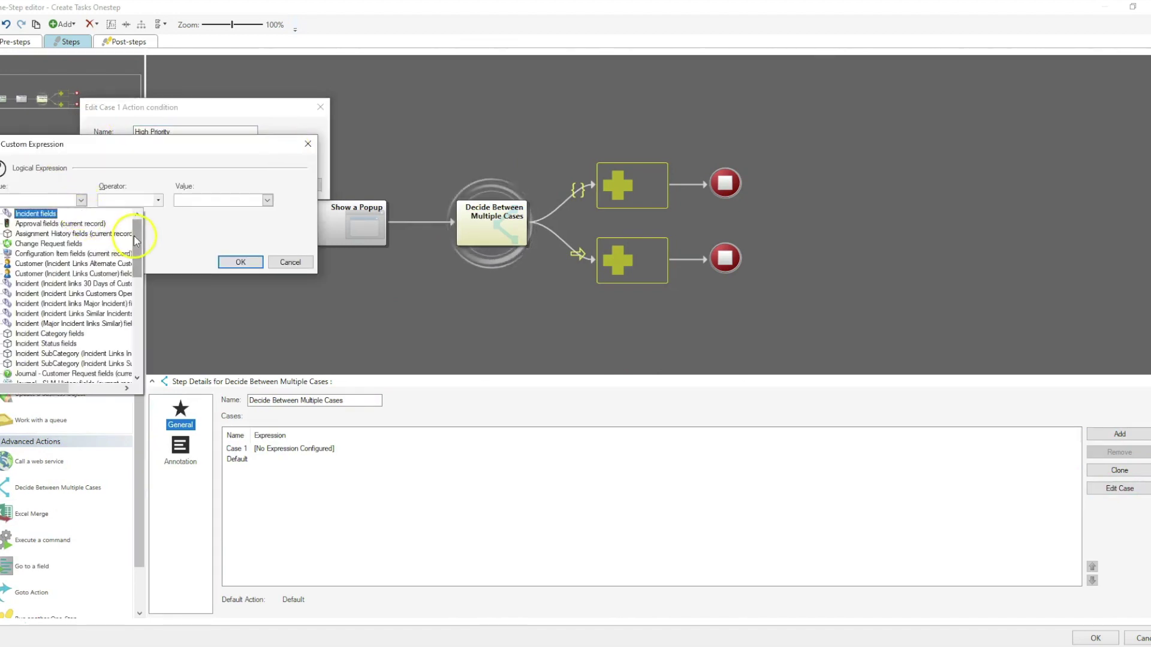
pyautogui.scroll(-10, 134, 236)
pyautogui.click(72, 288)
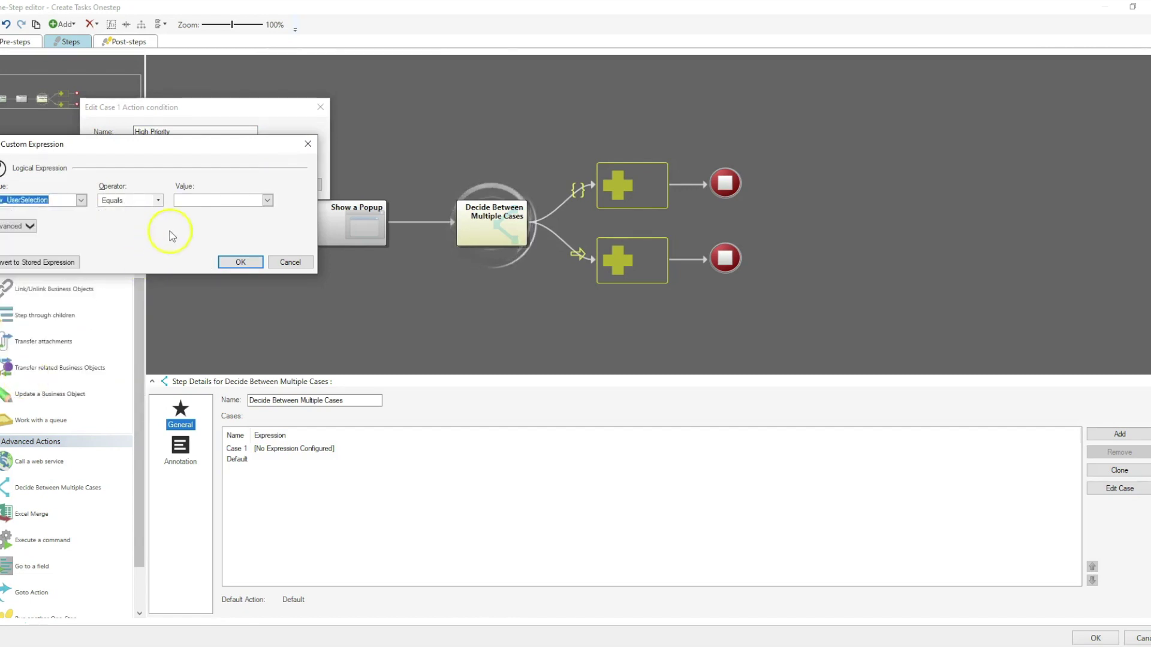
pyautogui.click(187, 200)
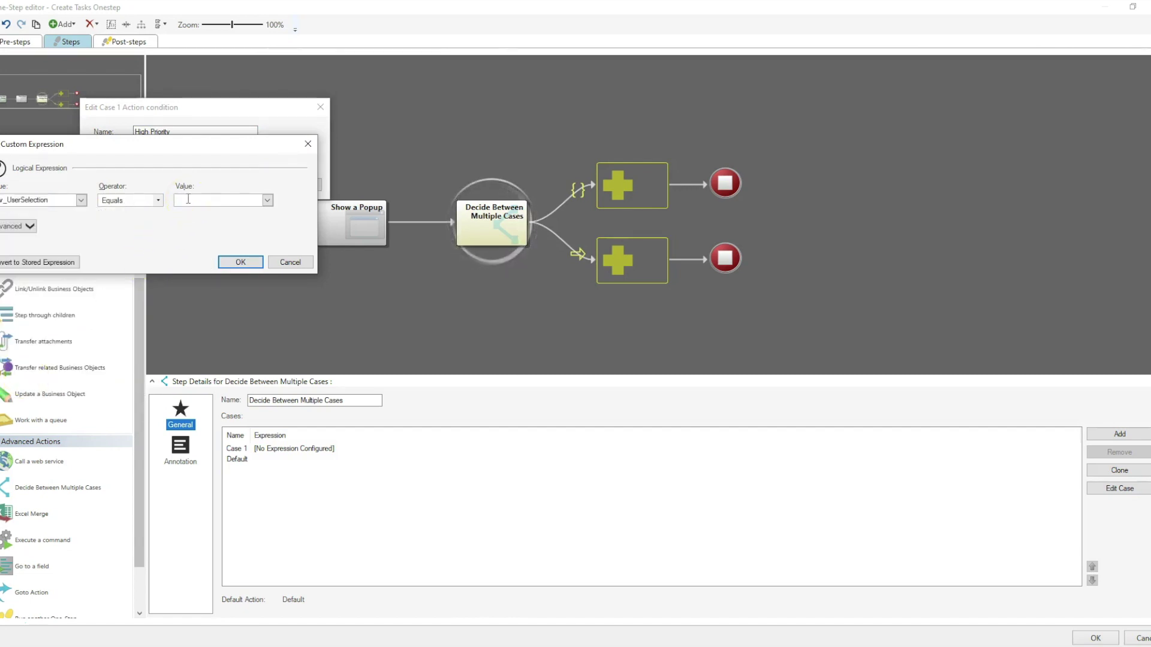
pyautogui.write('High')
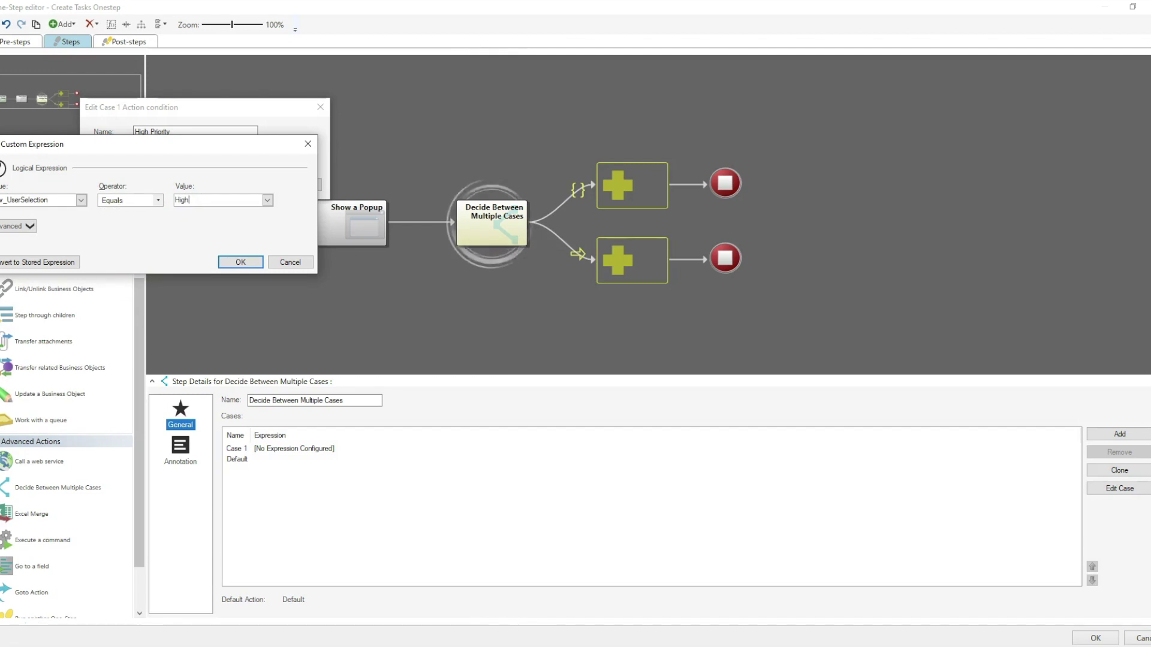
pyautogui.click(237, 263)
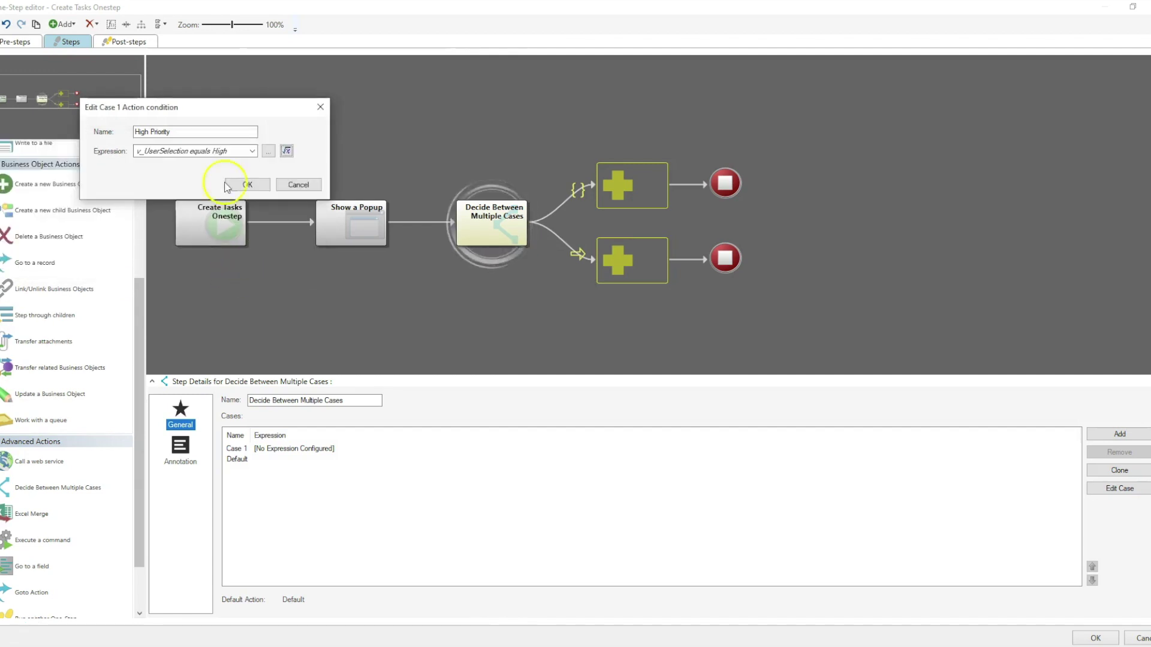
pyautogui.click(227, 187)
pyautogui.moveTo(33, 211); pyautogui.dragTo(626, 184)
pyautogui.click(354, 424)
# - Make the top-branch step create a Task with Description and step name 'High Priority Task'
pyautogui.click(338, 456)
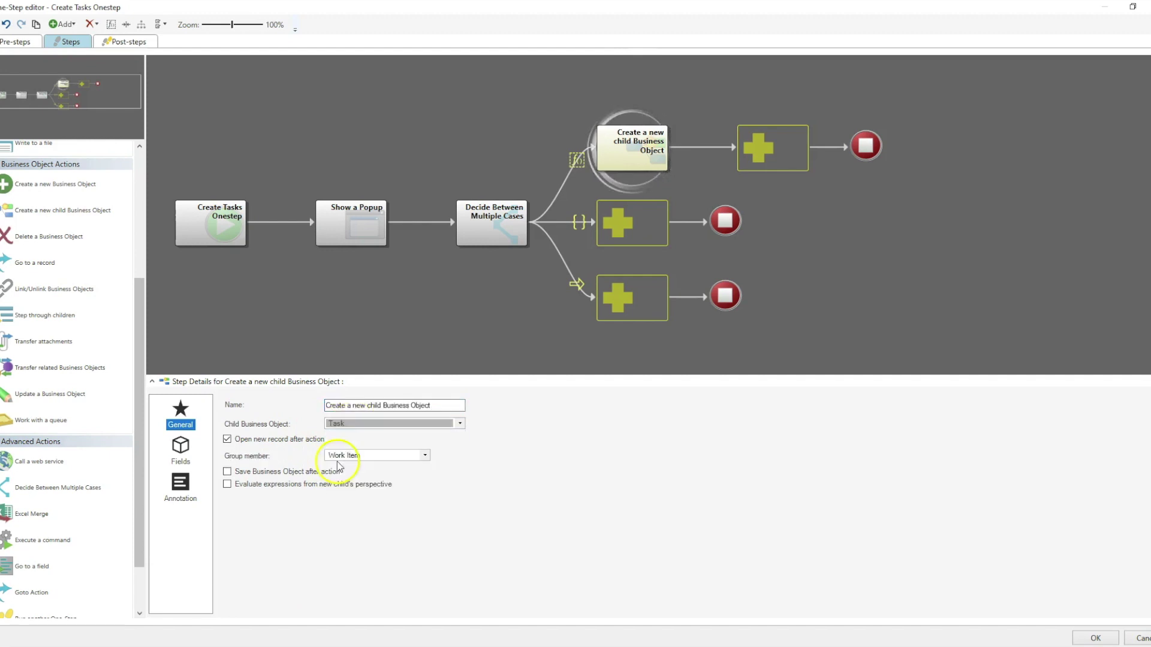
pyautogui.click(180, 449)
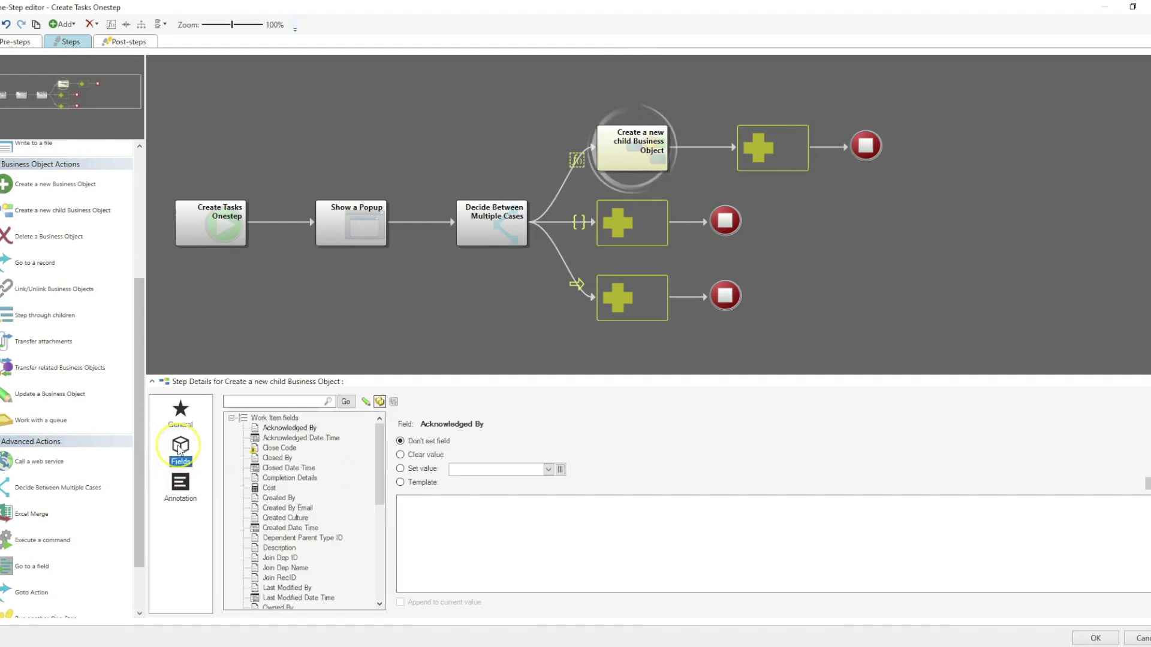
pyautogui.scroll(-2, 285, 505)
pyautogui.click(279, 488)
pyautogui.click(463, 522)
pyautogui.write('High Prio')
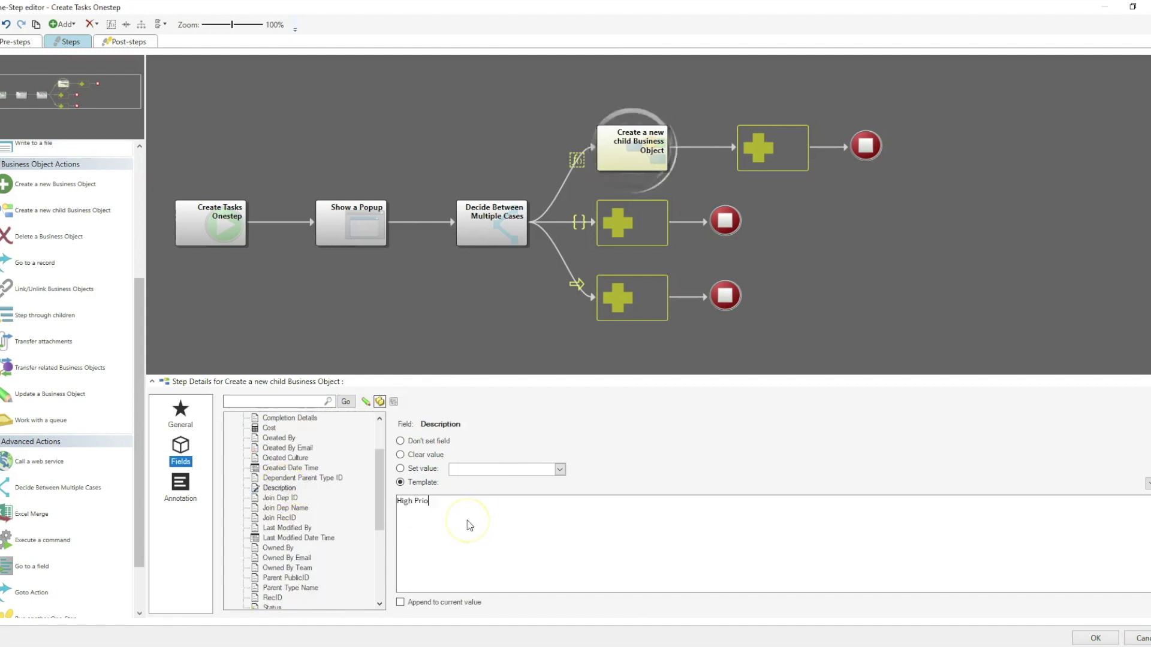
pyautogui.write('rity Task')
pyautogui.click(180, 414)
pyautogui.write('High Priorit')
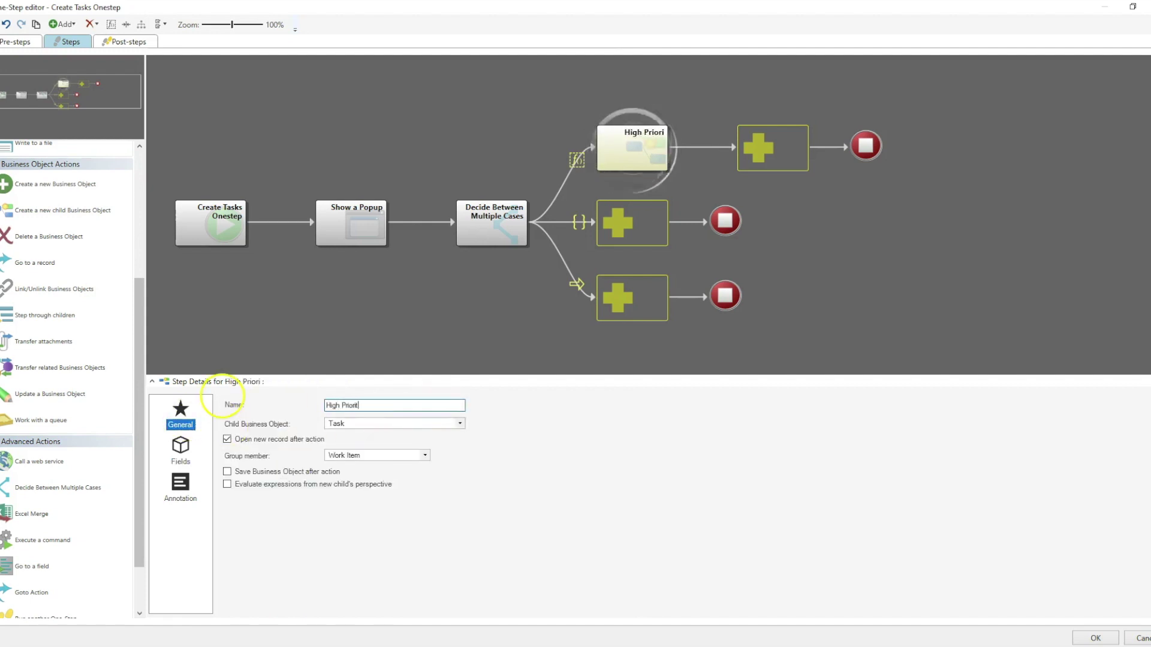
pyautogui.write('y Task')
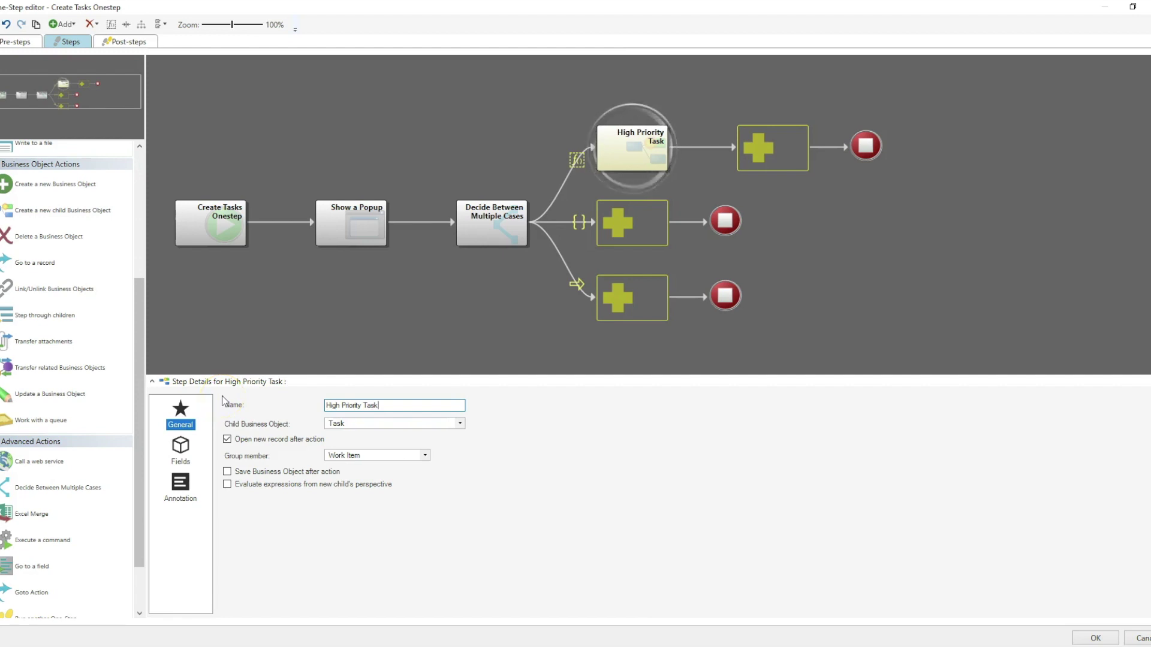
# - Rename Case 2 to 'Medium Priority' and begin building its condition
pyautogui.click(492, 225)
pyautogui.doubleClick(917, 459)
pyautogui.write('Medium Priority')
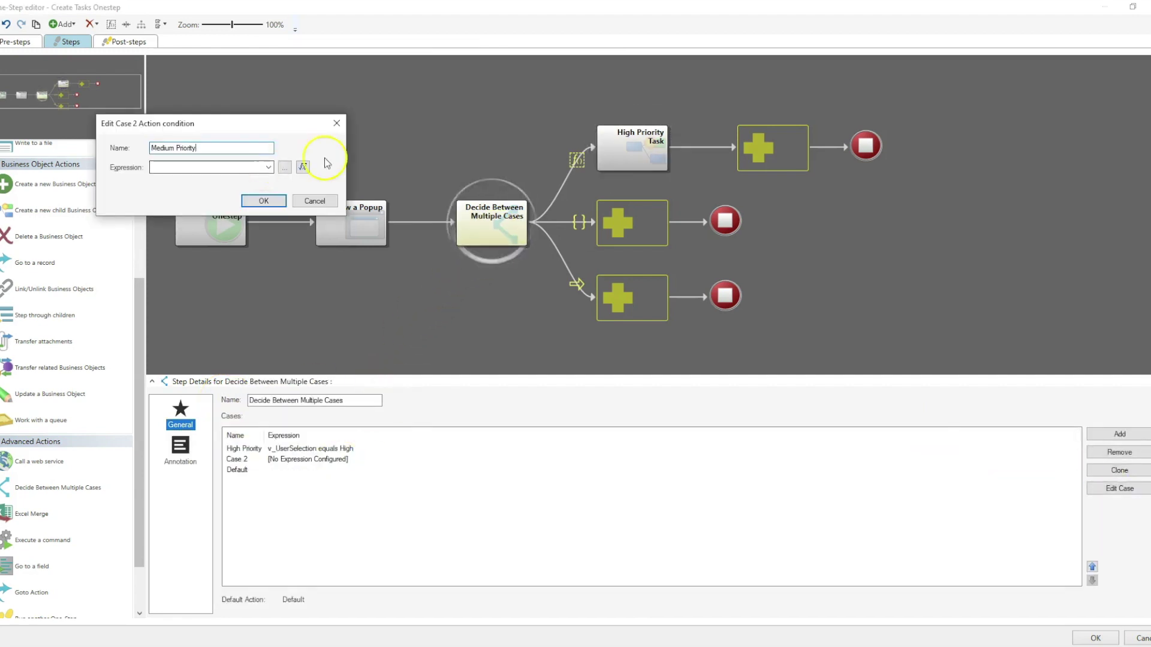
pyautogui.click(284, 167)
# - Set Case 2 to v_UserSelection equals Medium, with a Task step named 'Medium Priority Task'
pyautogui.click(60, 309)
pyautogui.click(198, 200)
pyautogui.write('Medium')
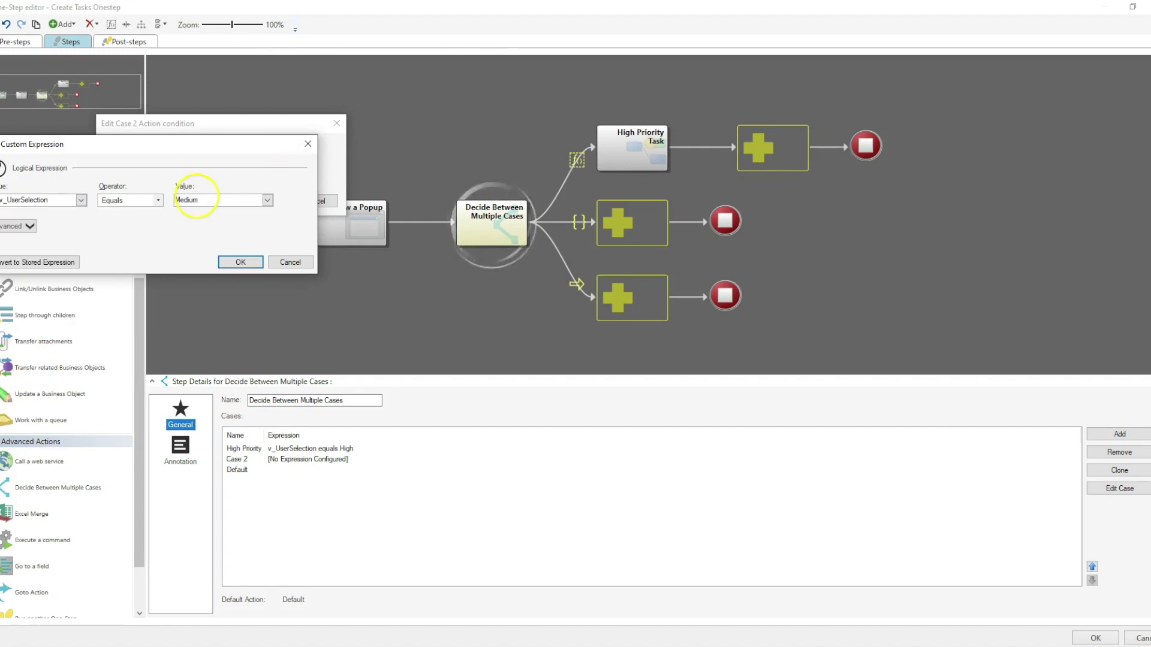
pyautogui.click(239, 262)
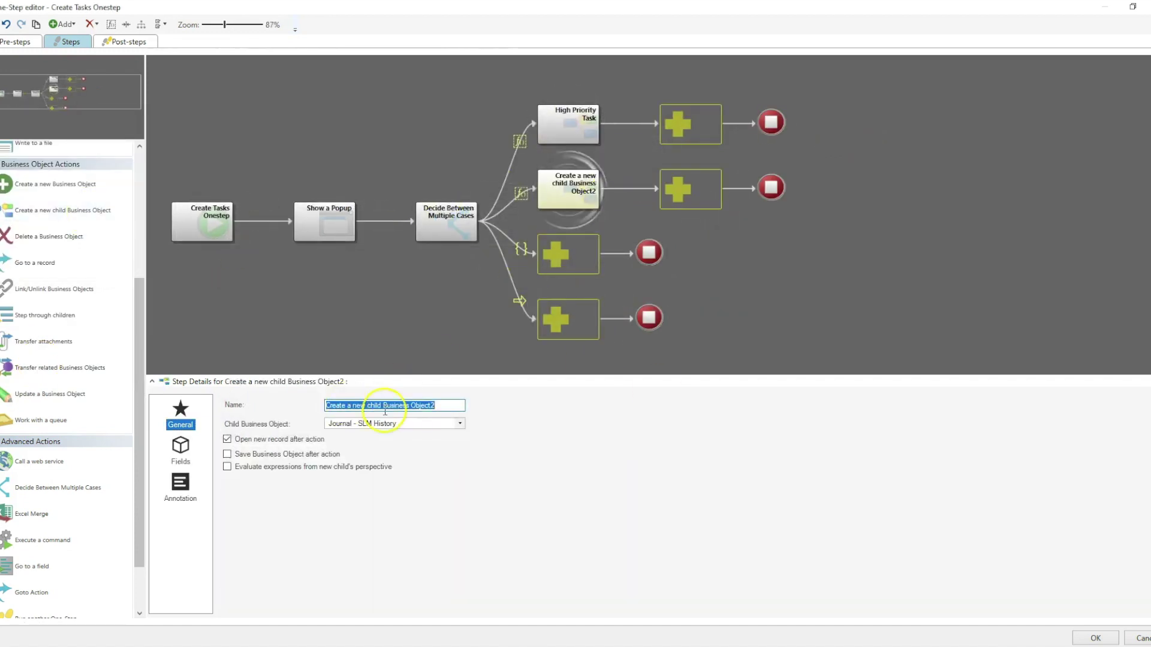
pyautogui.write('Medium Priority Task')
pyautogui.click(408, 423)
pyautogui.click(427, 459)
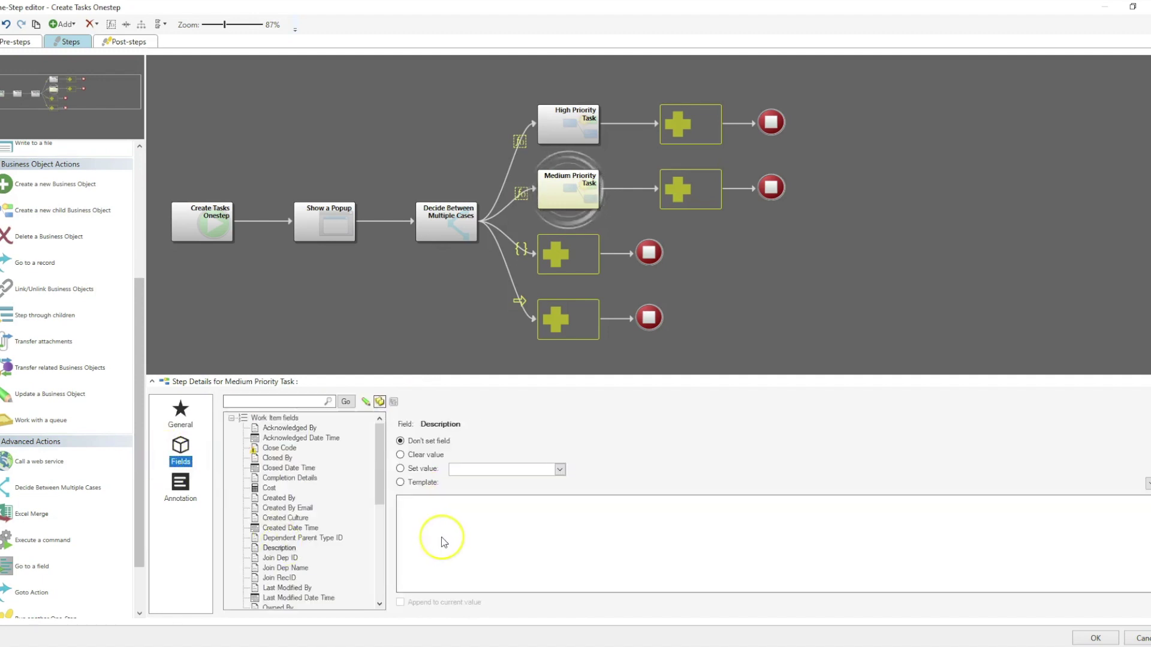
pyautogui.write('Medium Priority Task')
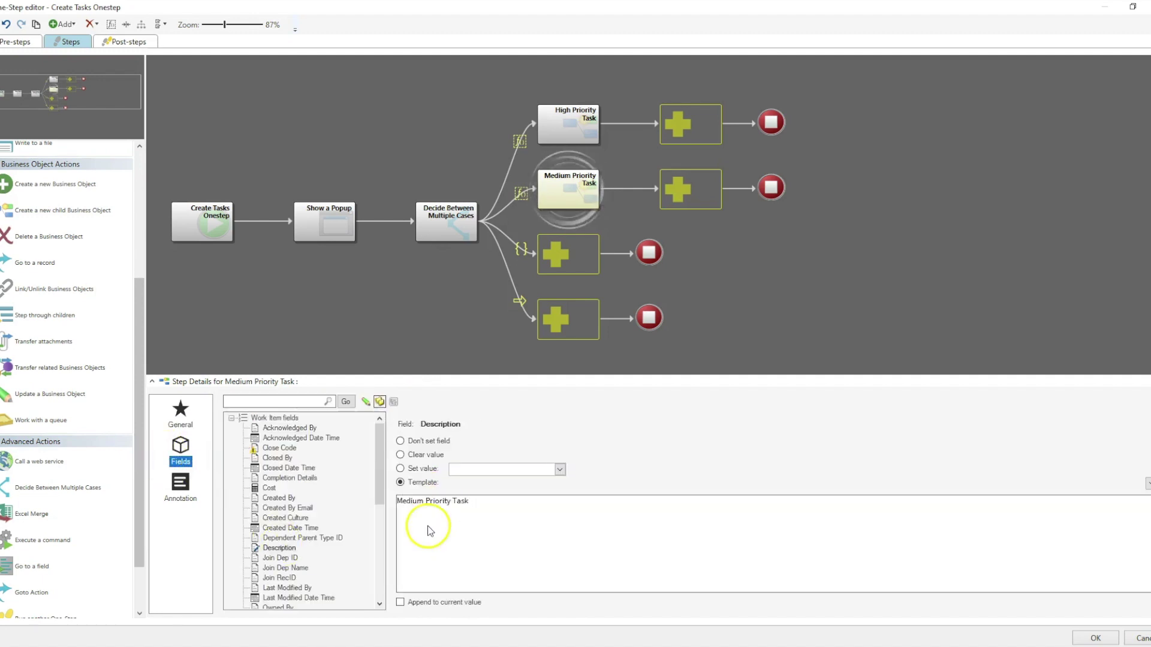
# - Add a child Task step to the third branch and name Case 3 'Low Priority', matching Low
pyautogui.moveTo(60, 210); pyautogui.dragTo(564, 254)
pyautogui.click(391, 222)
pyautogui.click(1020, 470)
pyautogui.click(1119, 488)
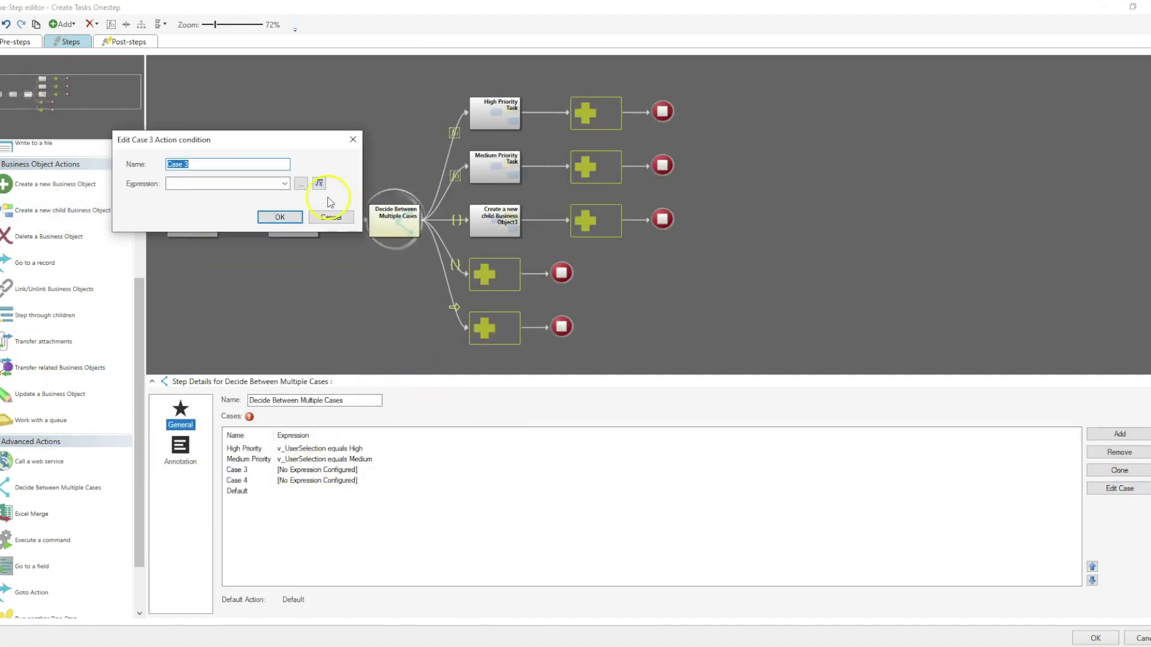
pyautogui.write('Low Priority')
pyautogui.click(320, 186)
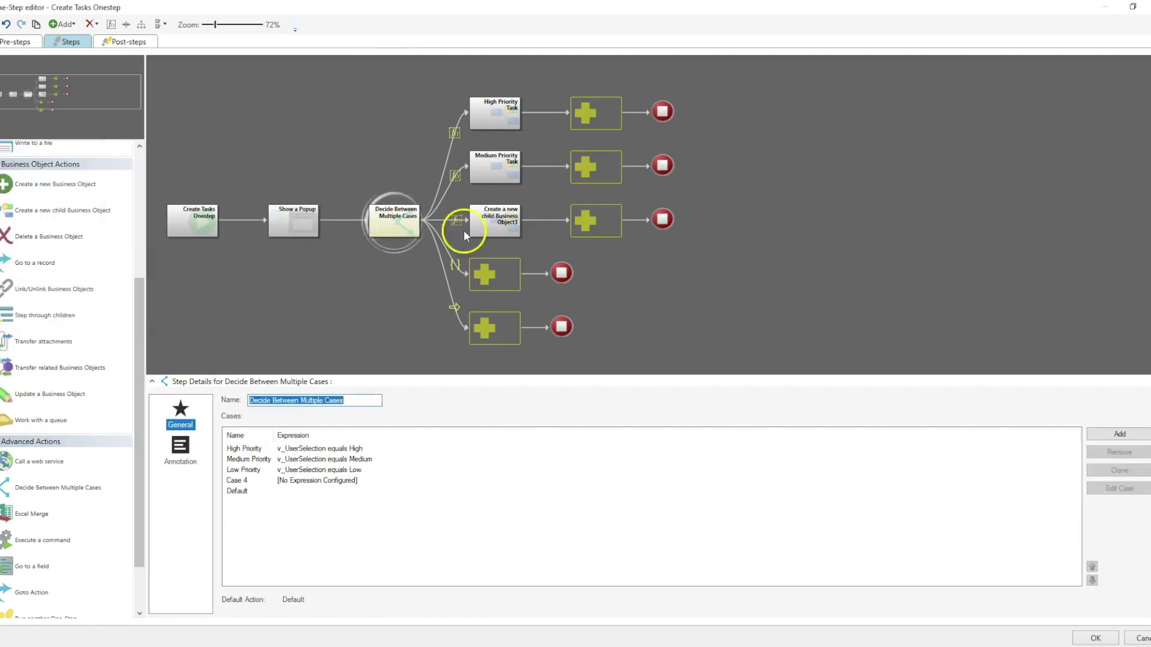
pyautogui.click(463, 231)
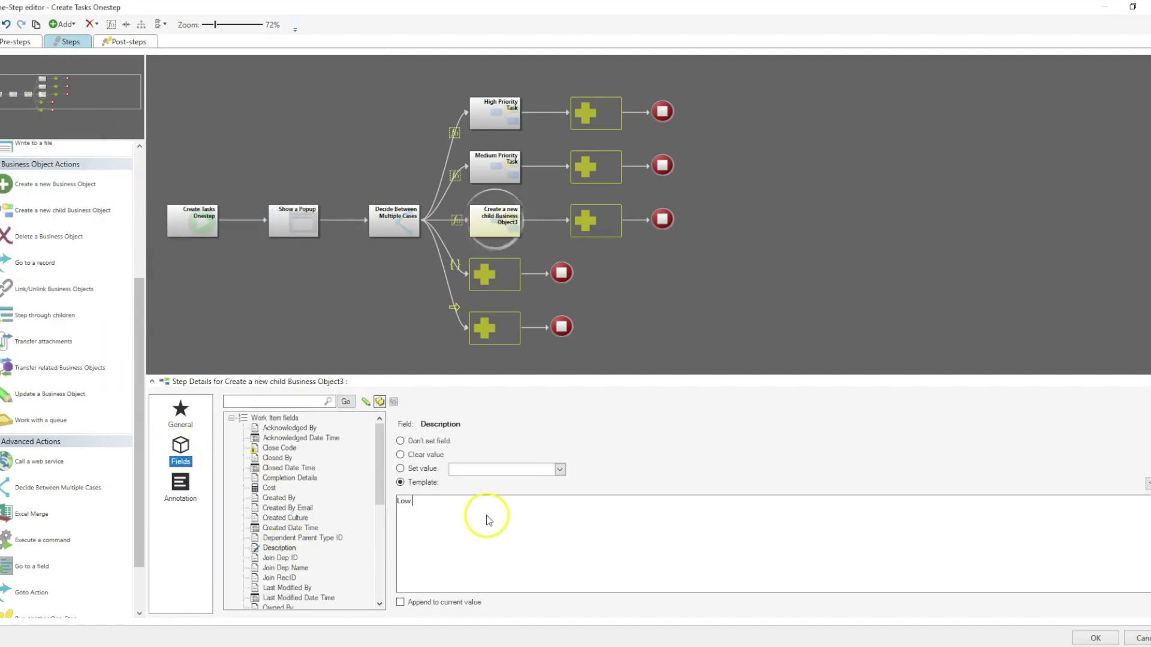
pyautogui.write('Task')
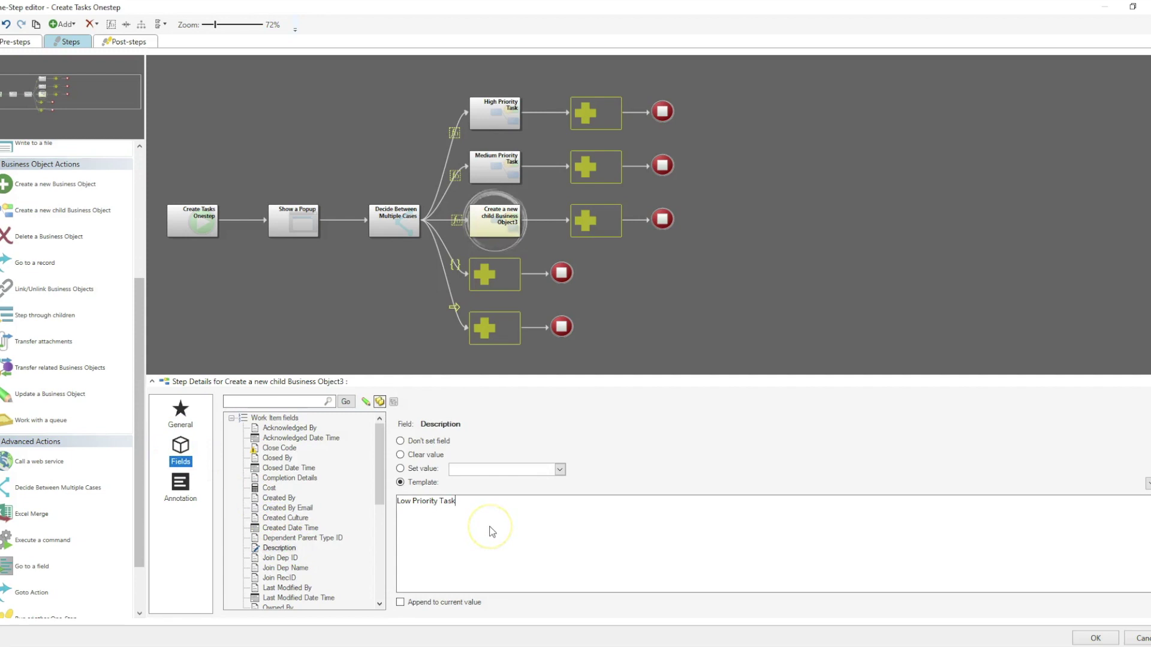
# - Save the one-step, run it on request 10031 choosing High Priority, and view task Work Item 10007
pyautogui.click(1095, 638)
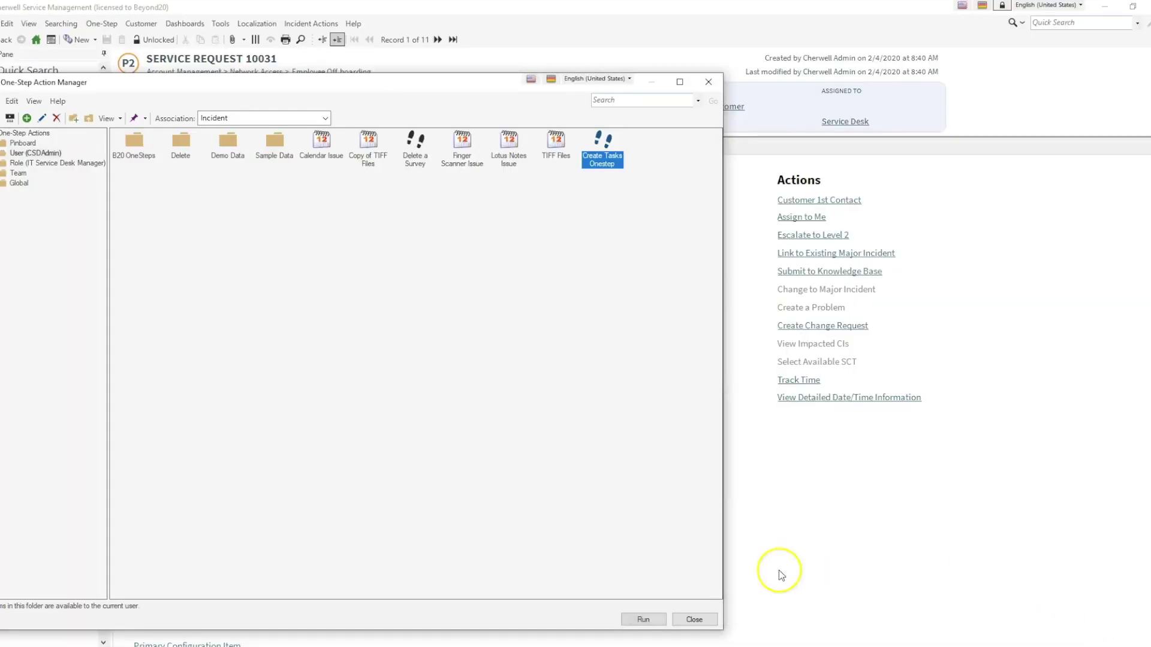
pyautogui.click(662, 618)
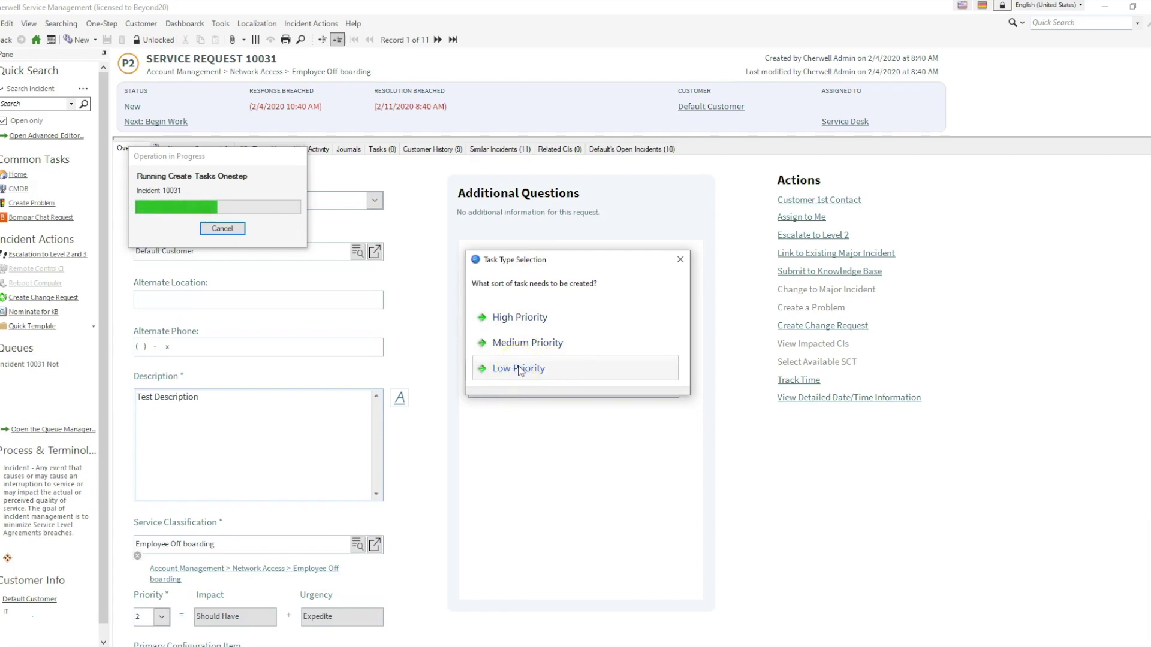
pyautogui.click(525, 321)
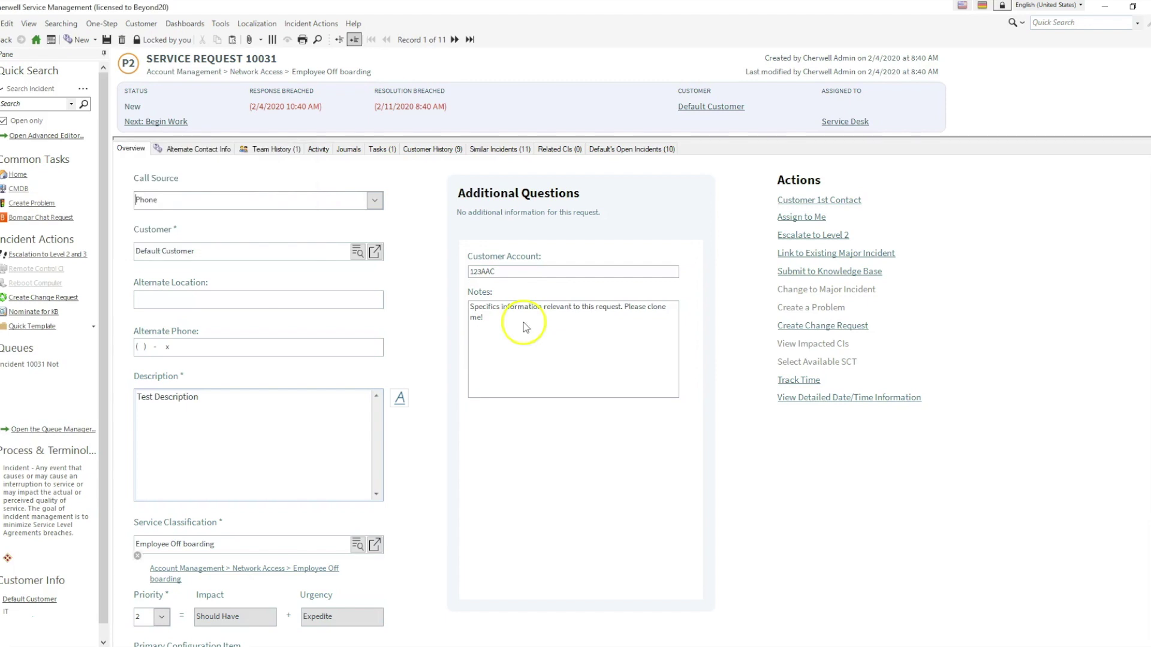
pyautogui.click(382, 149)
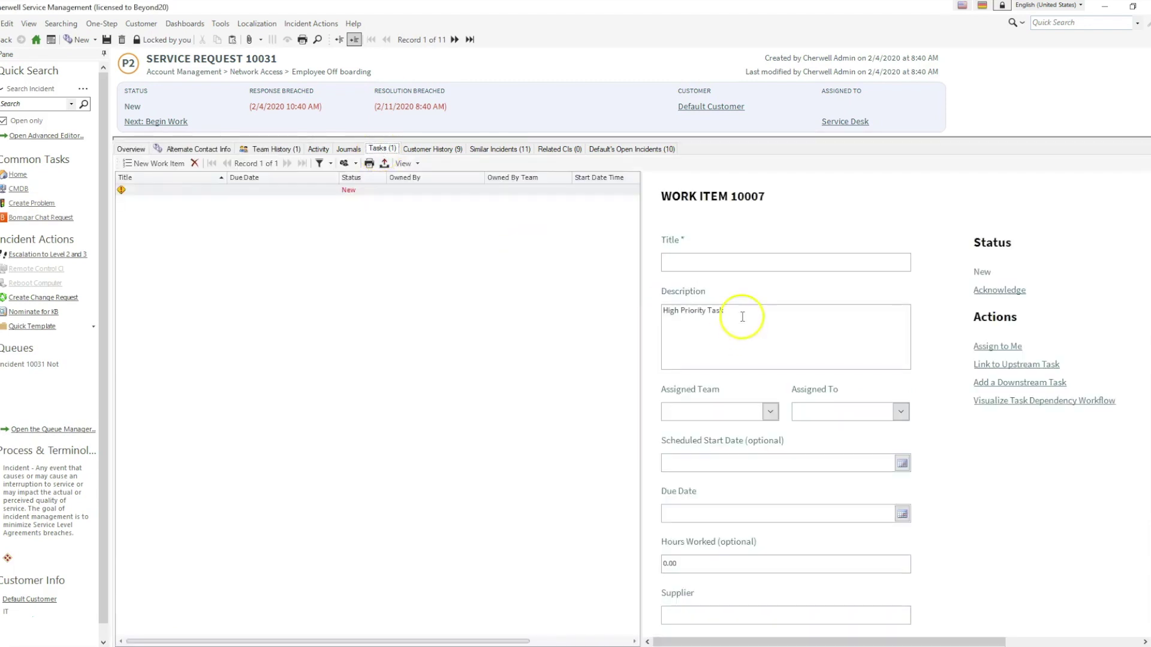
# - Rerun Create Tasks Onestep from the recent one-steps and choose Medium Priority
pyautogui.click(116, 24)
pyautogui.moveTo(174, 66)
pyautogui.click(270, 64)
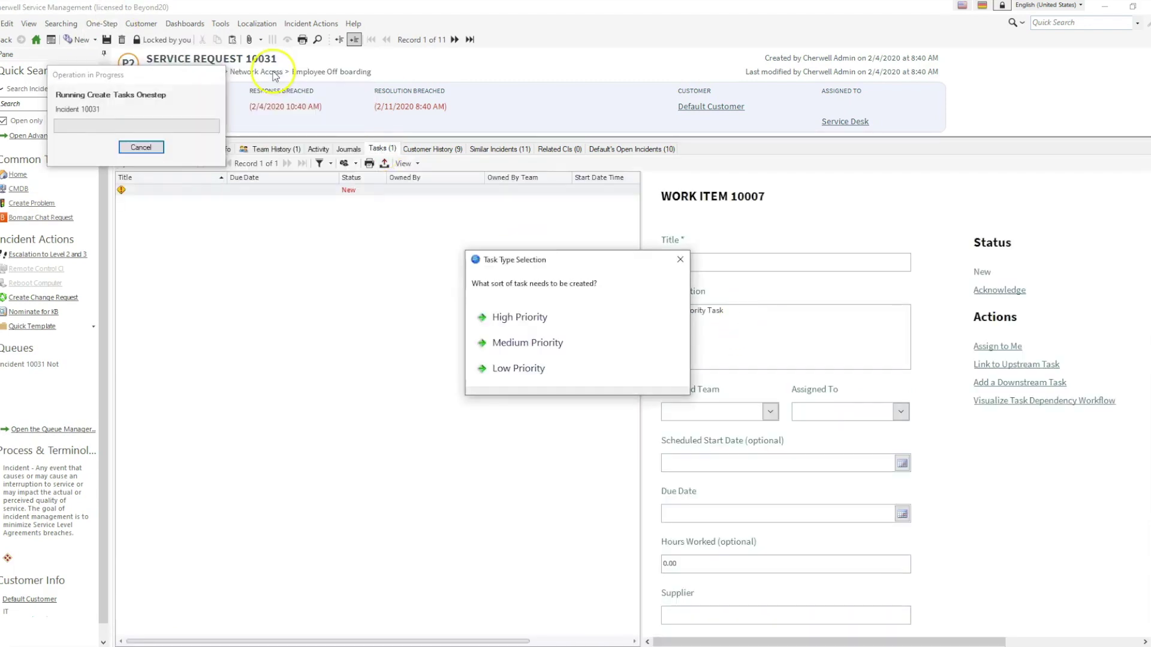
pyautogui.click(508, 341)
# - Run Create Tasks Onestep a third time choosing Low Priority, so the request has three tasks
pyautogui.click(100, 23)
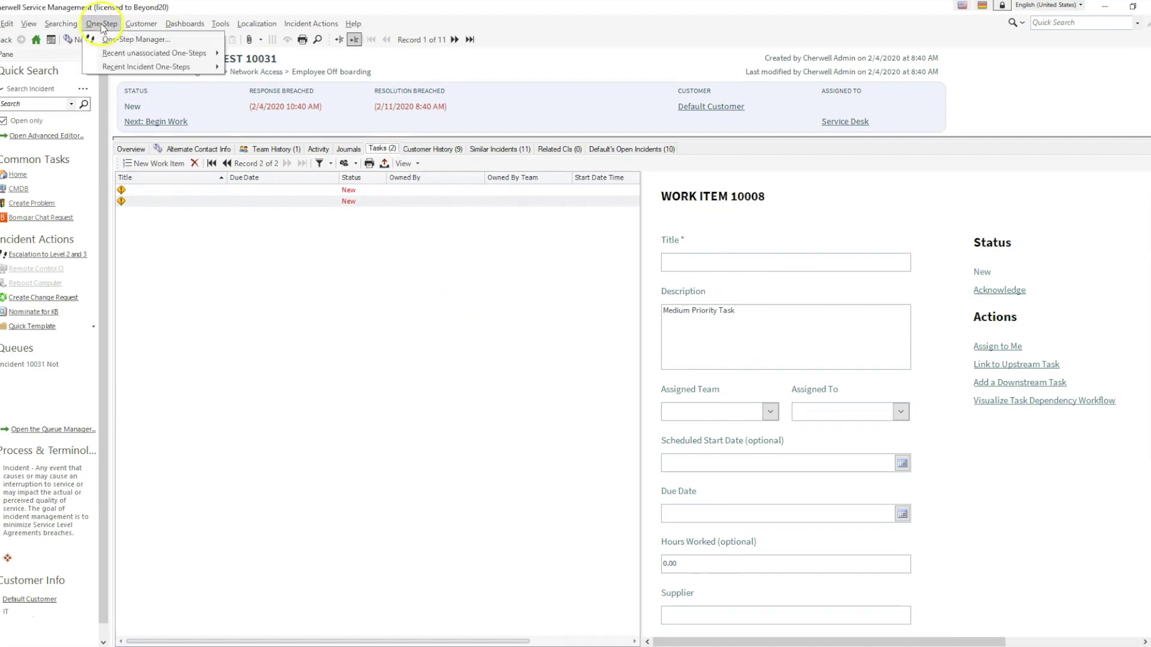
pyautogui.moveTo(137, 67)
pyautogui.click(270, 68)
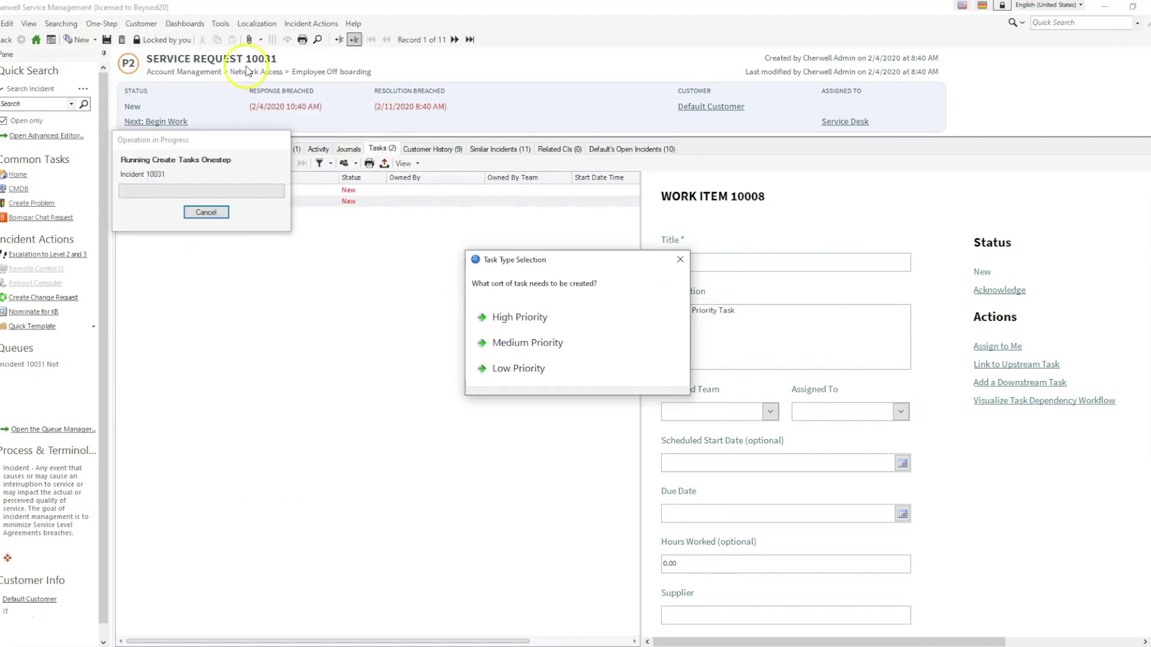
pyautogui.click(509, 367)
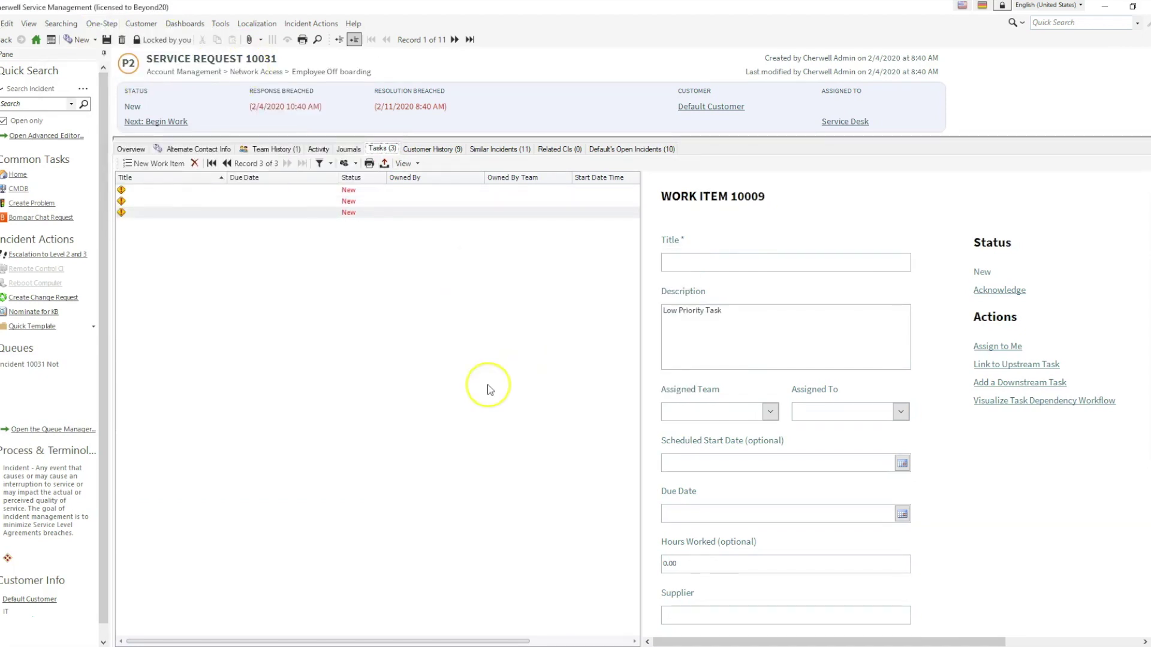